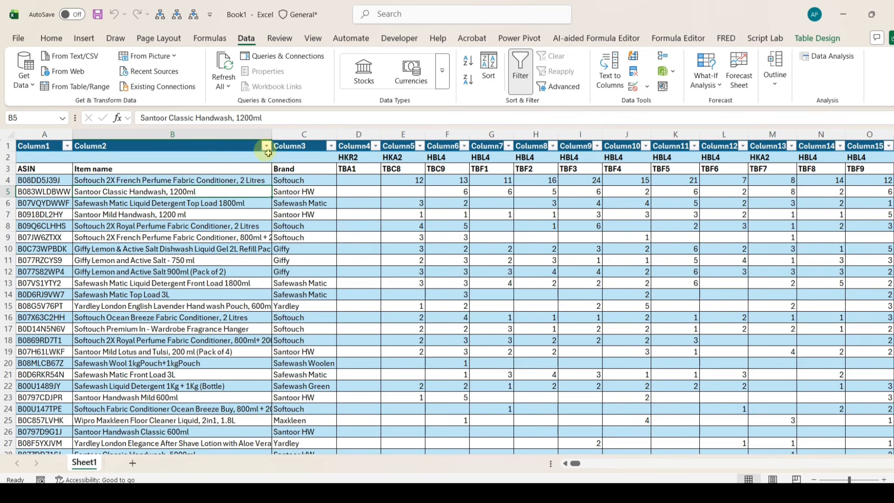
- Auto-fit the width of column B to its full item names
double_click(272, 135)
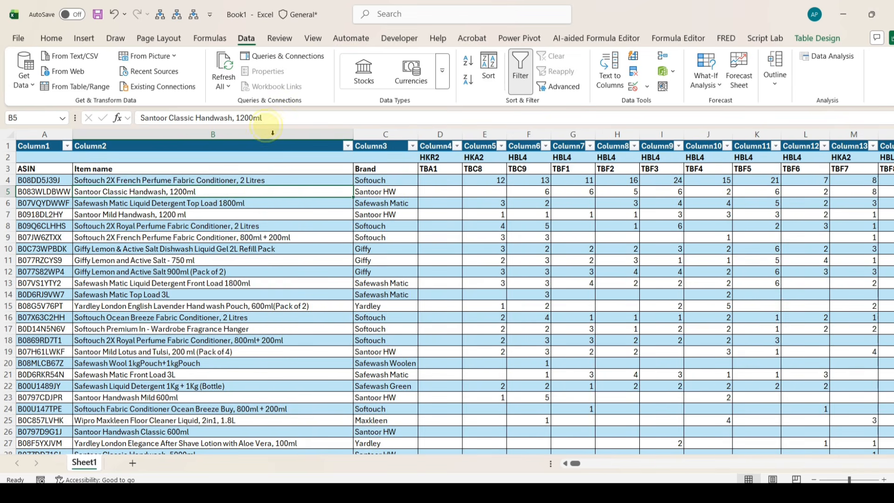
left_click(285, 204)
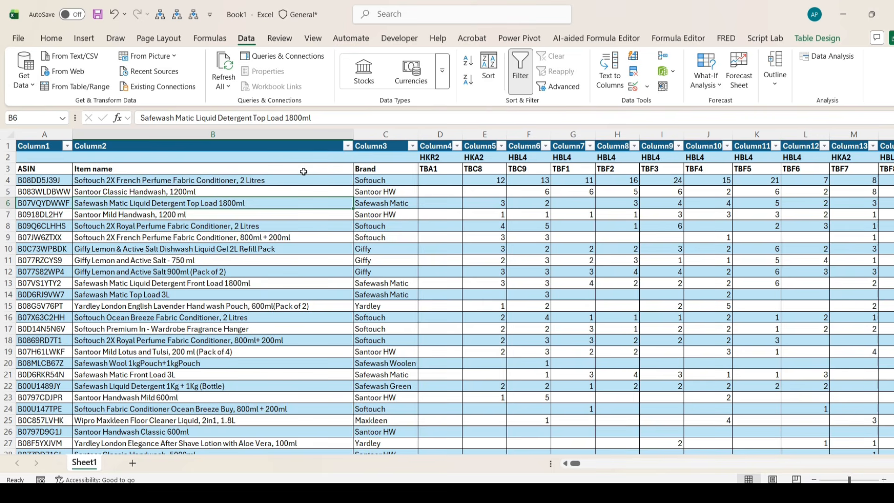
left_click(303, 172)
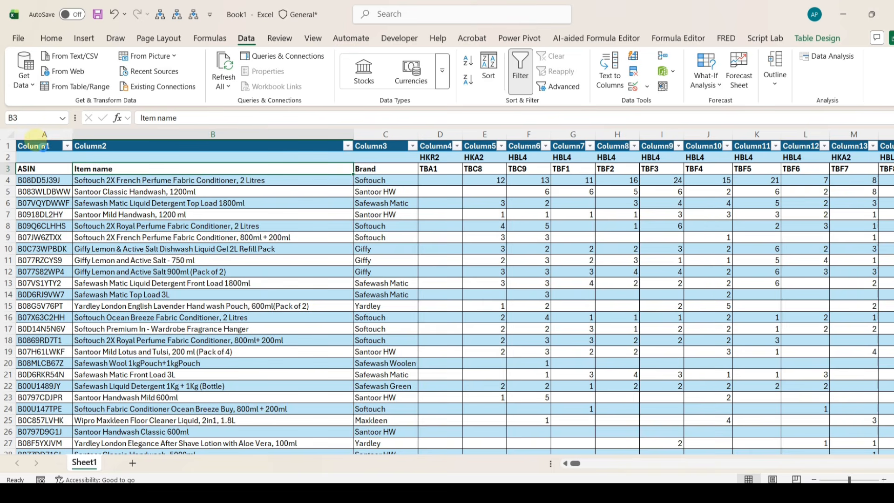
- Examine the table's two header rows, product columns and quantity columns, down to the last row and across the wide range
left_click_drag(39, 172, 113, 160)
left_click_drag(381, 167, 466, 159)
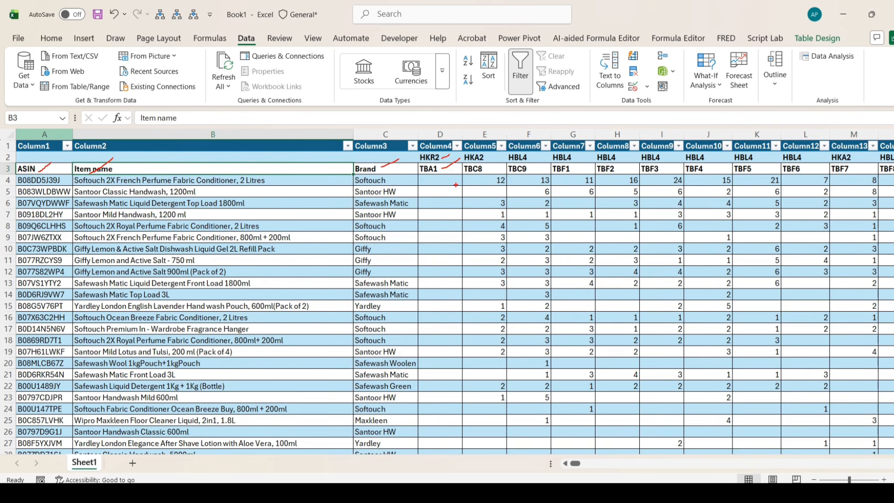
scroll(437, 251, "down", 3)
scroll(436, 252, "down", 10)
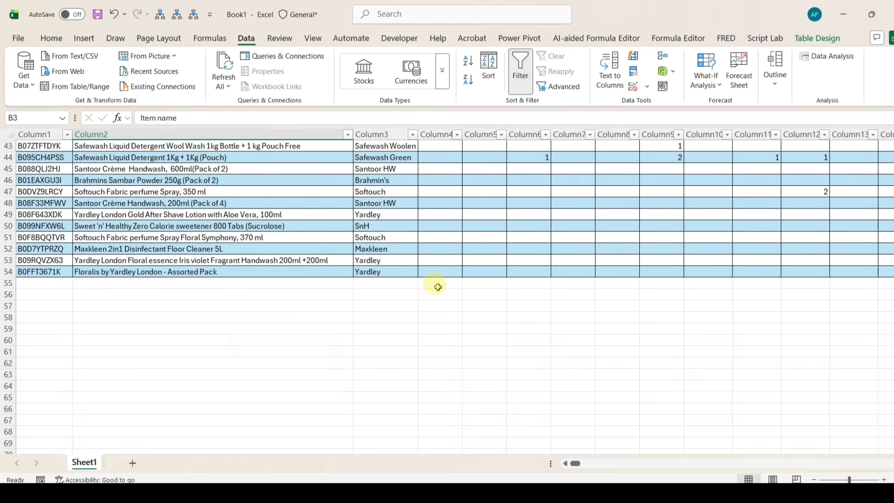
scroll(437, 281, "up", 13)
scroll(490, 362, "down", 7)
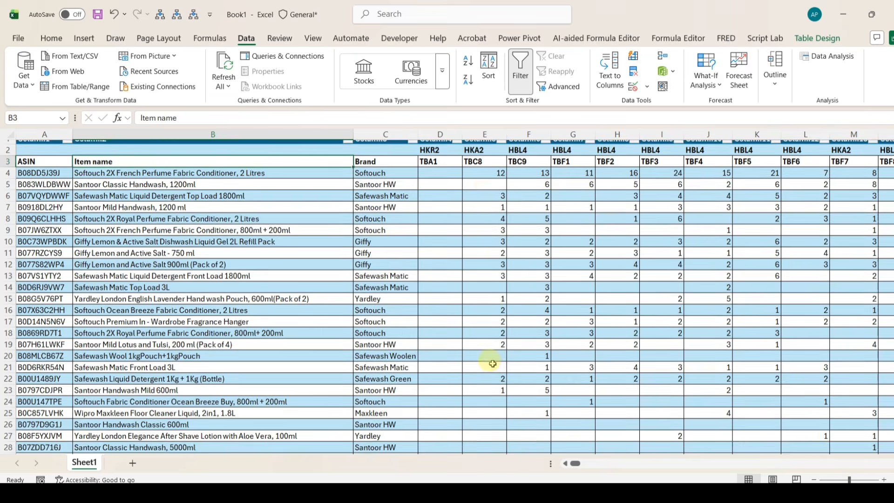
scroll(493, 370, "up", 7)
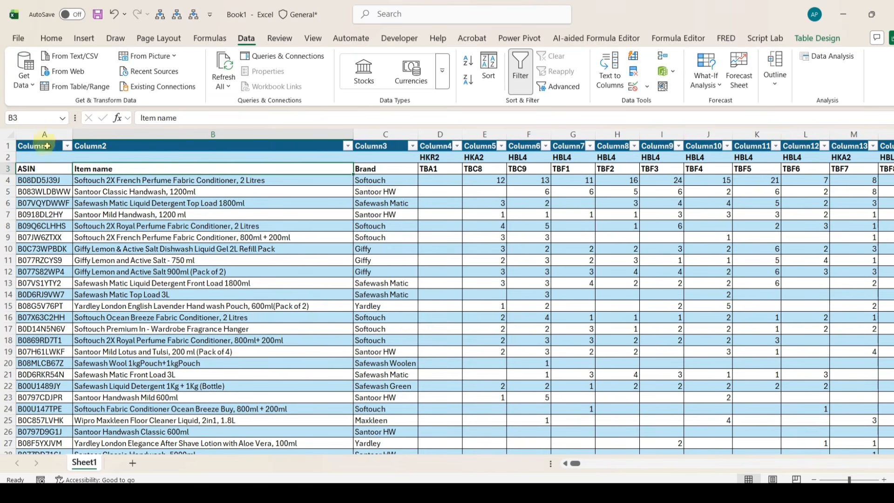
left_click_drag(35, 134, 842, 255)
left_click(662, 170)
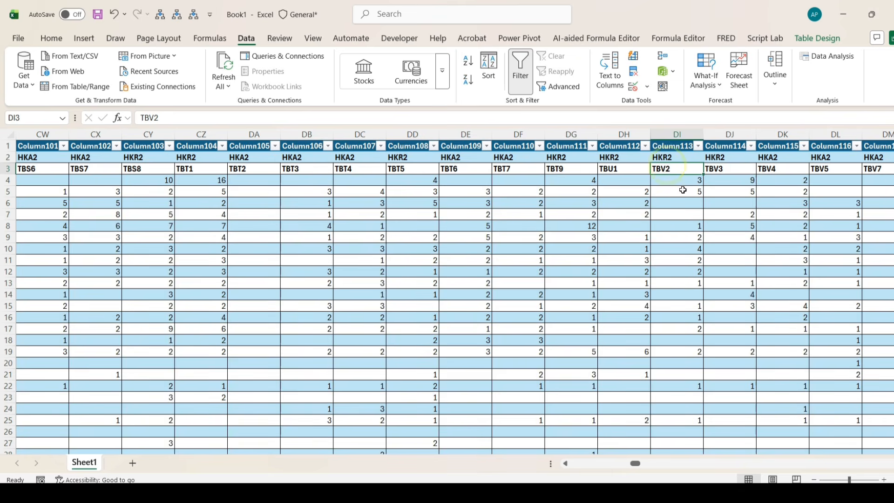
left_click_drag(636, 467, 529, 455)
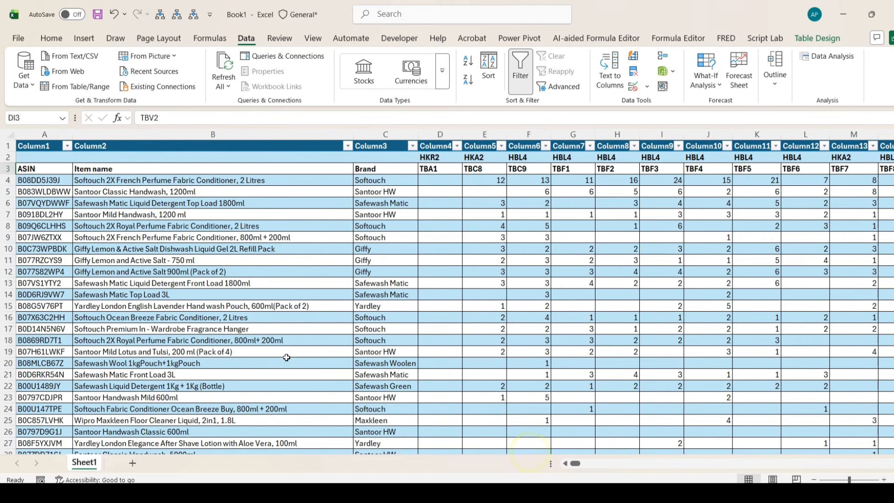
left_click(169, 202)
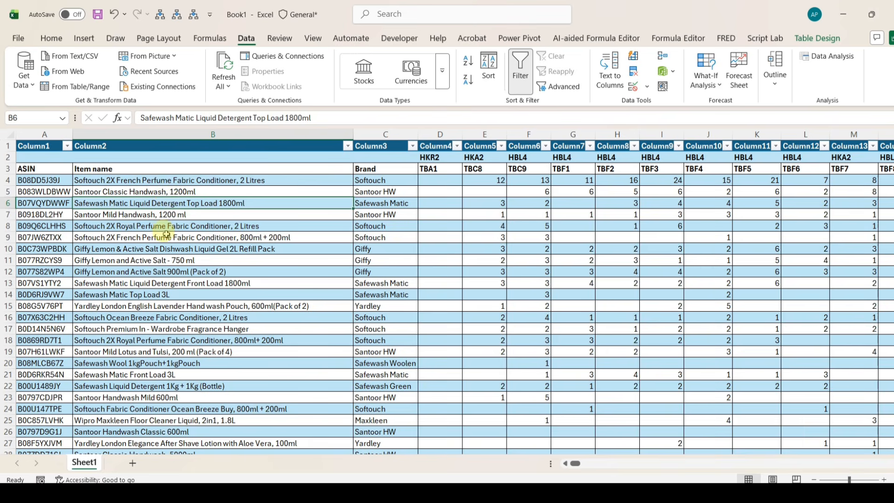
left_click(176, 213)
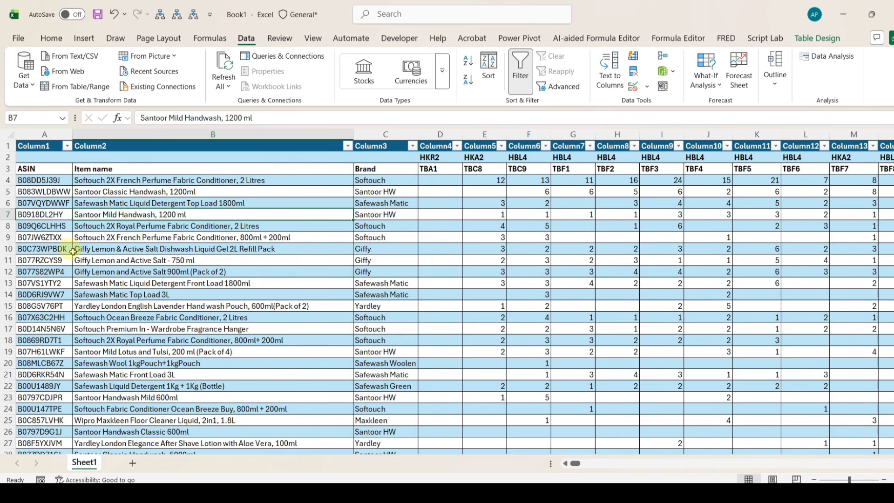
left_click(192, 171)
left_click_drag(46, 133, 154, 145)
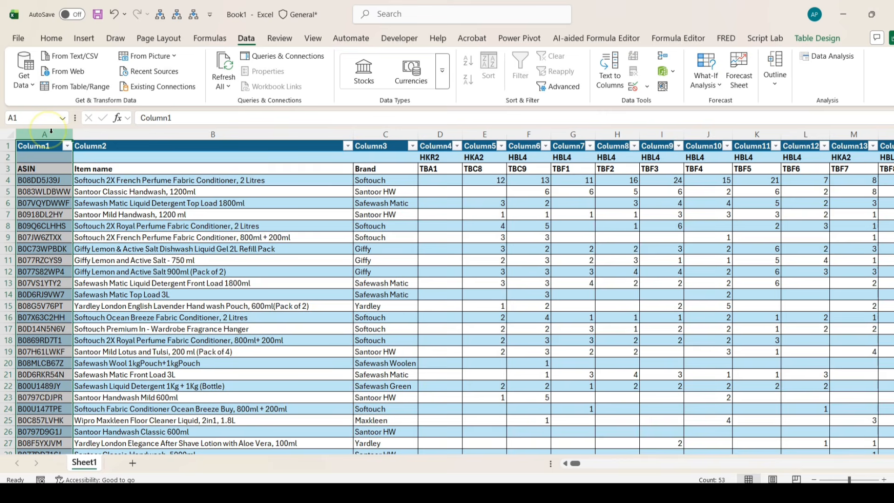
left_click(161, 156)
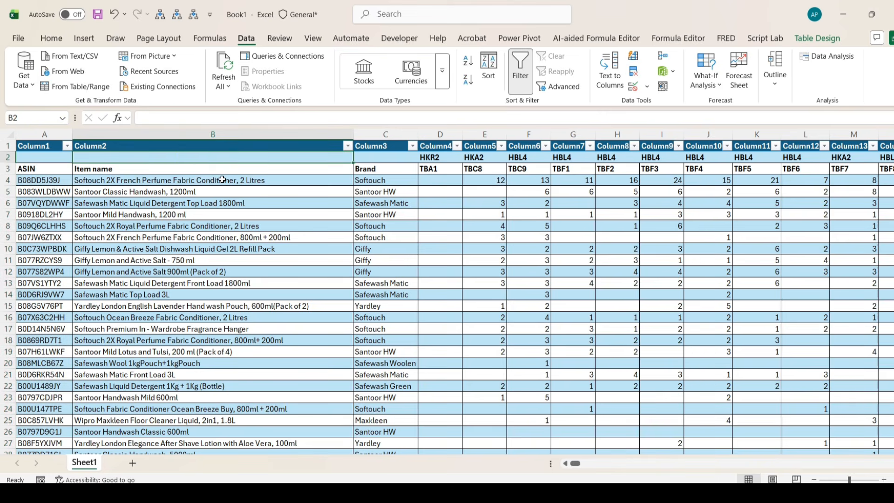
- Check the name assigned to the product table in its design settings
left_click(263, 180)
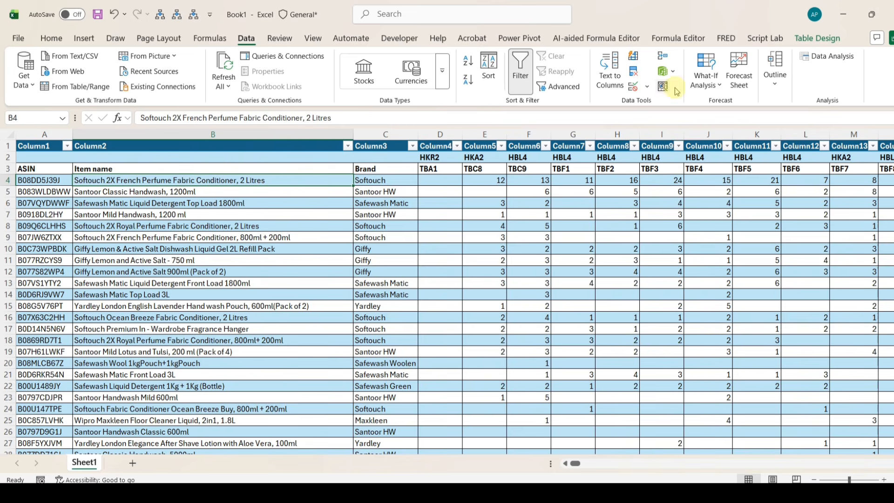
left_click(818, 39)
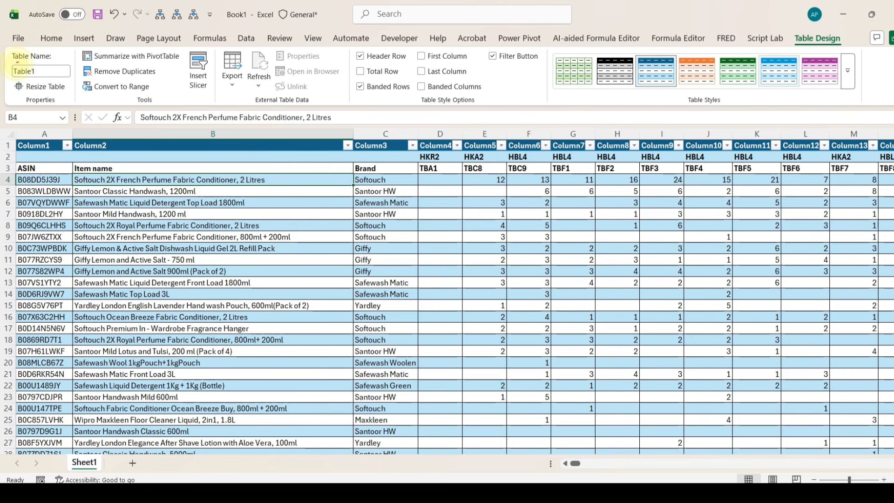
mouse_move(21, 57)
left_mouse_down()
mouse_move(75, 88)
mouse_move(18, 59)
mouse_move(43, 73)
left_mouse_up()
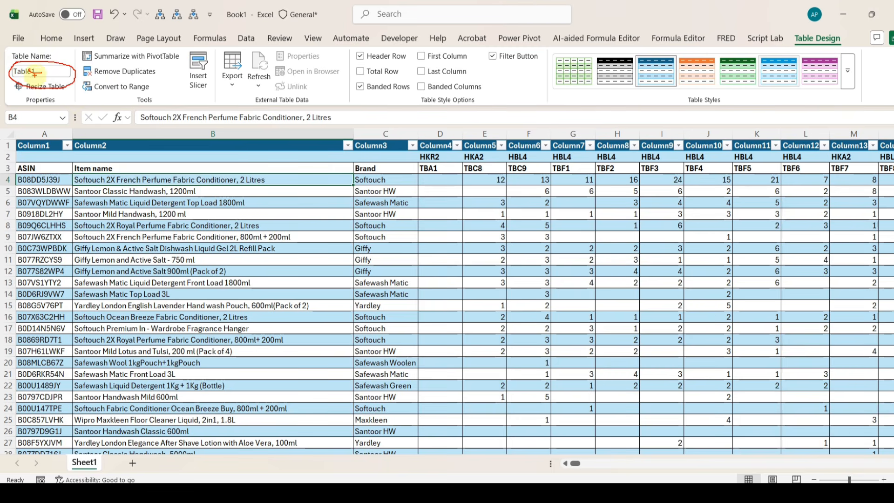
key("Escape")
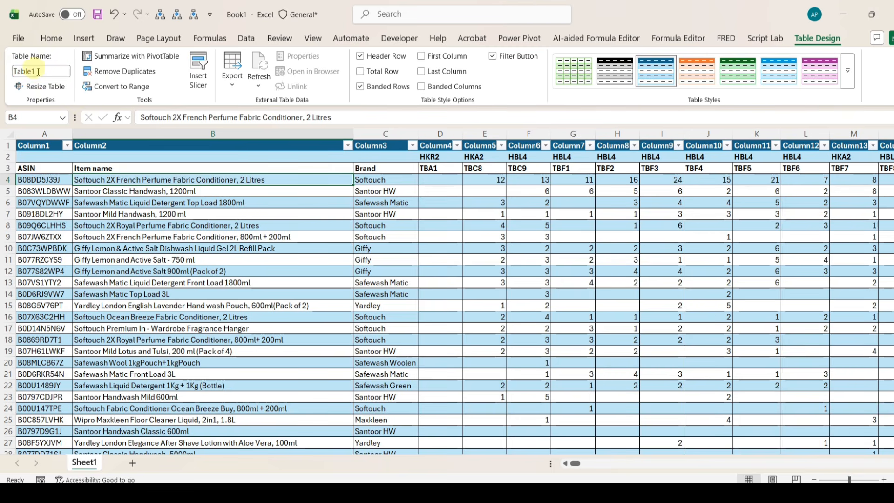
- Load the product table from the worksheet into the Power Query Editor
left_click(145, 192)
left_click(184, 178)
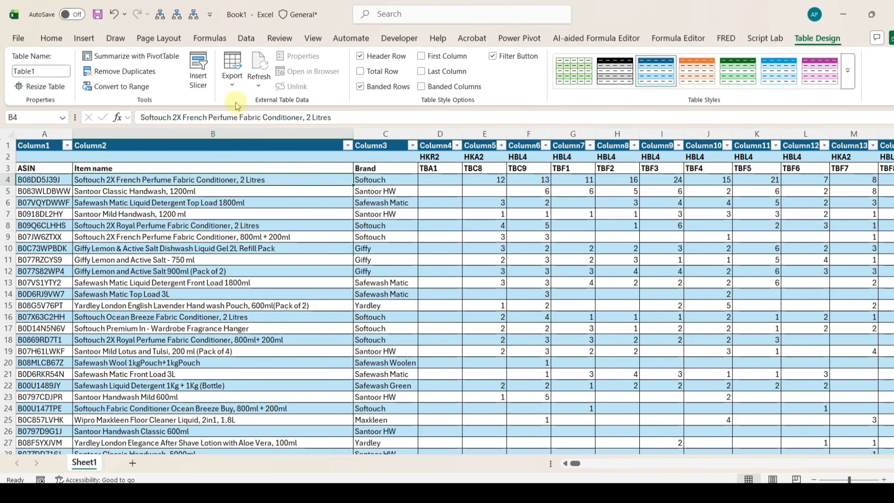
left_click(244, 40)
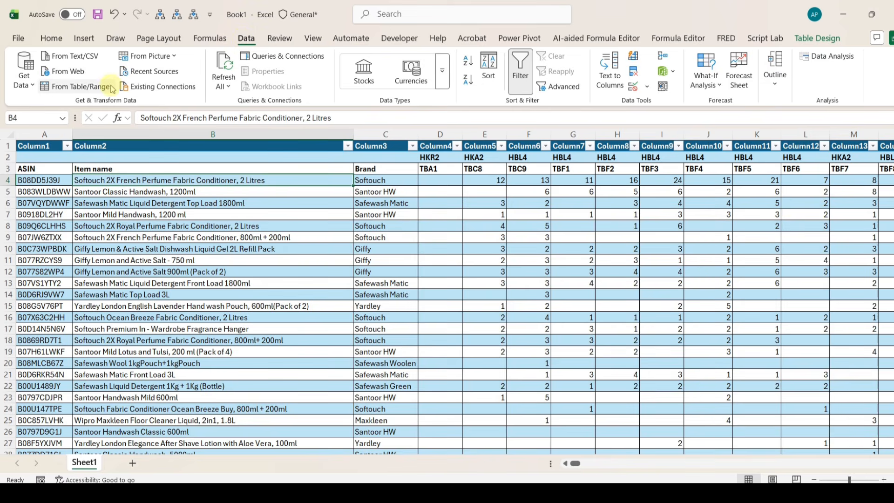
left_click(93, 93)
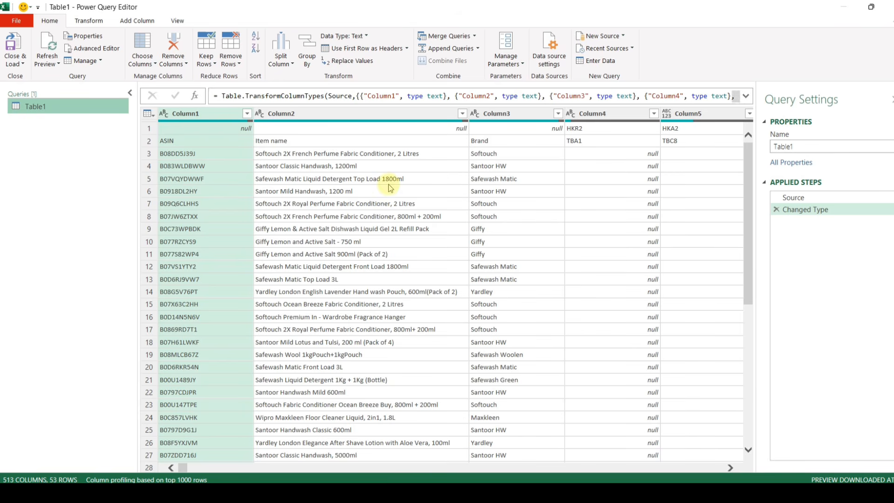
- Examine the two header rows, the product fields in Column1 to Column3 and the quantity columns from Column4 onward in the query preview
scroll(535, 236, "down", 6)
scroll(529, 264, "up", 6)
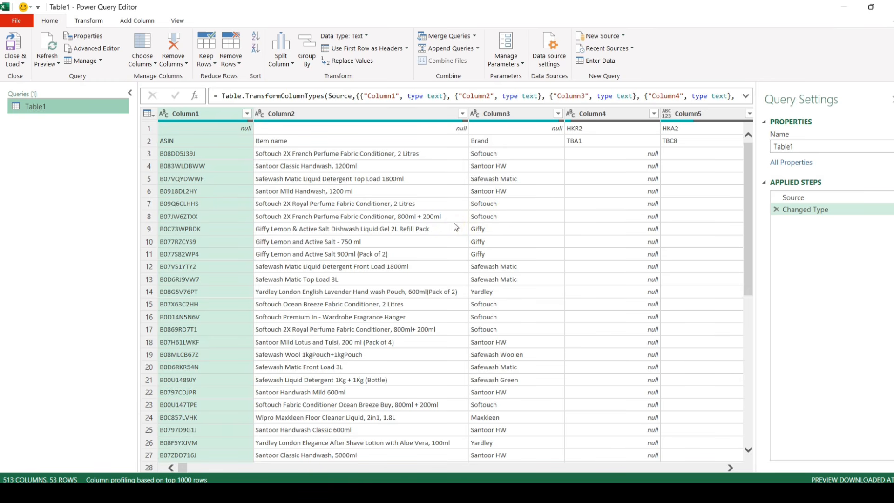
left_click(223, 113)
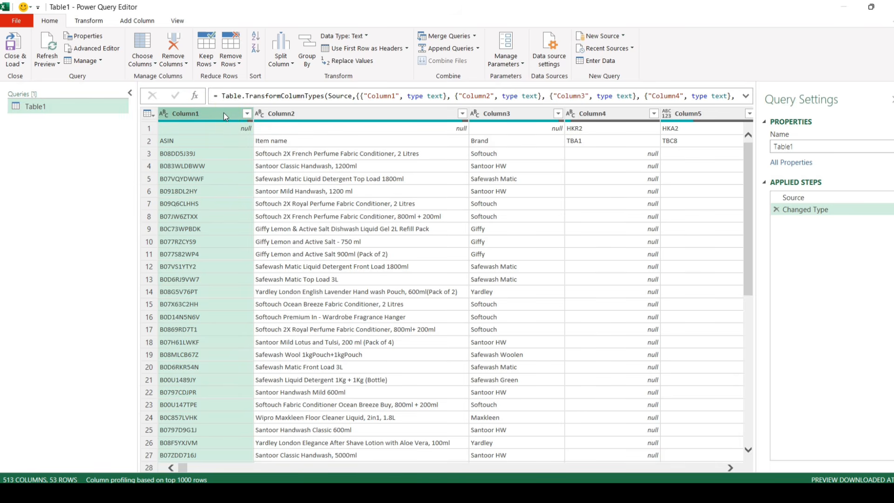
left_click(328, 113, "ctrl")
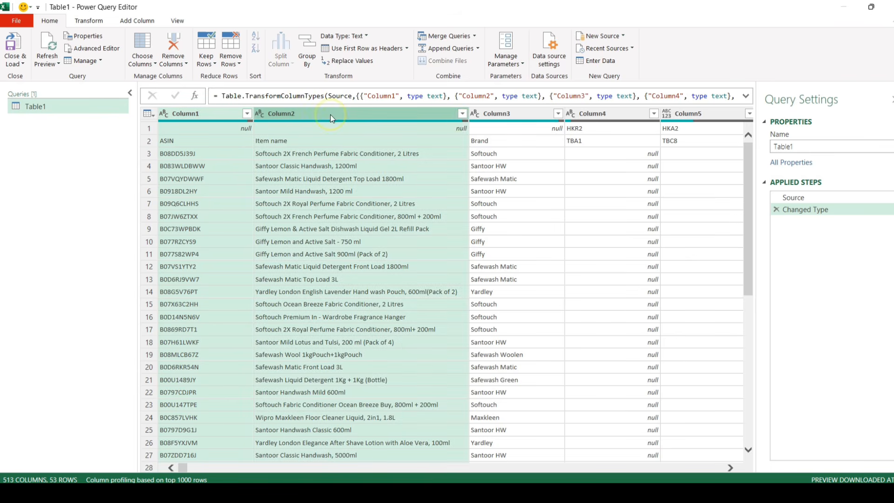
left_click(485, 115, "ctrl")
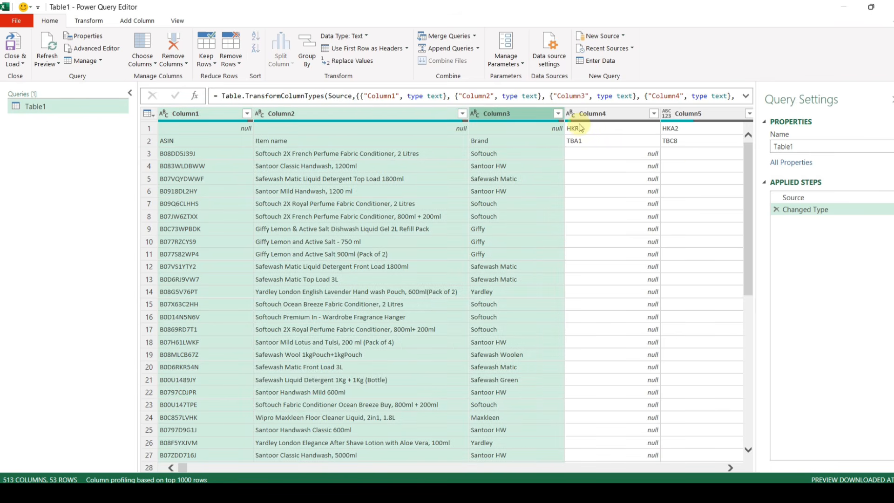
left_click_drag(575, 128, 747, 123)
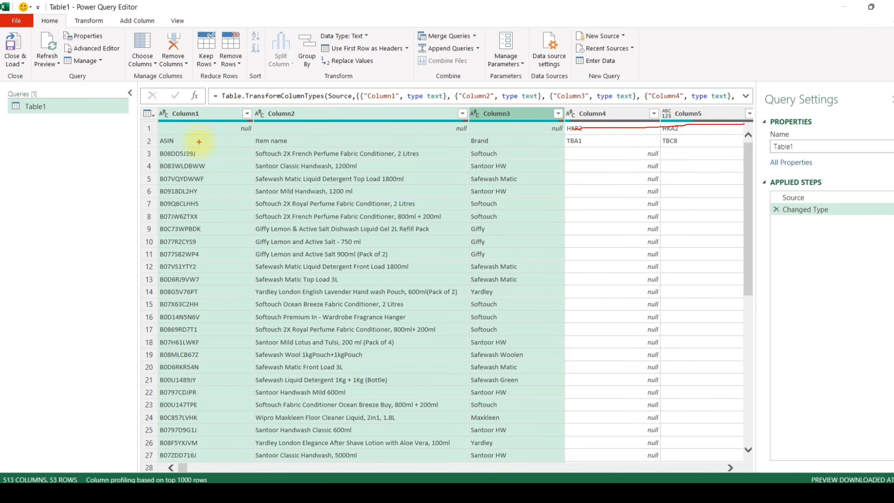
left_click_drag(199, 142, 507, 148)
left_click_drag(582, 142, 742, 139)
left_click_drag(202, 158, 527, 151)
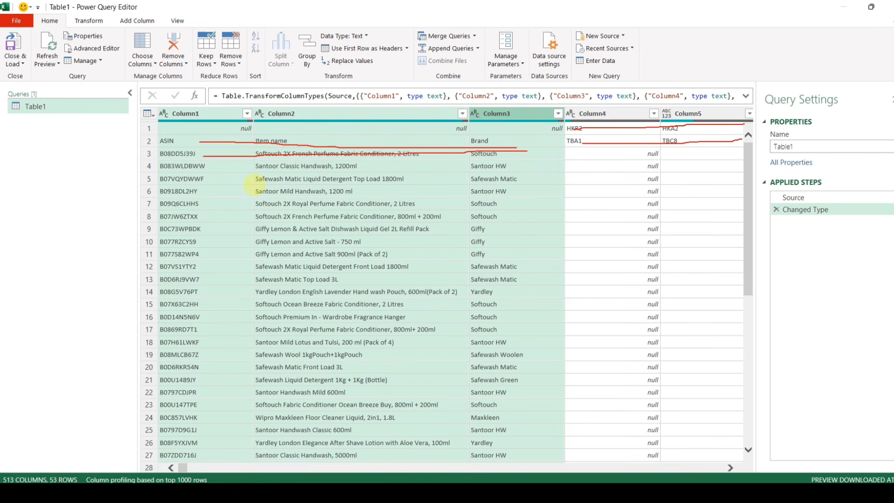
left_click_drag(638, 169, 712, 163)
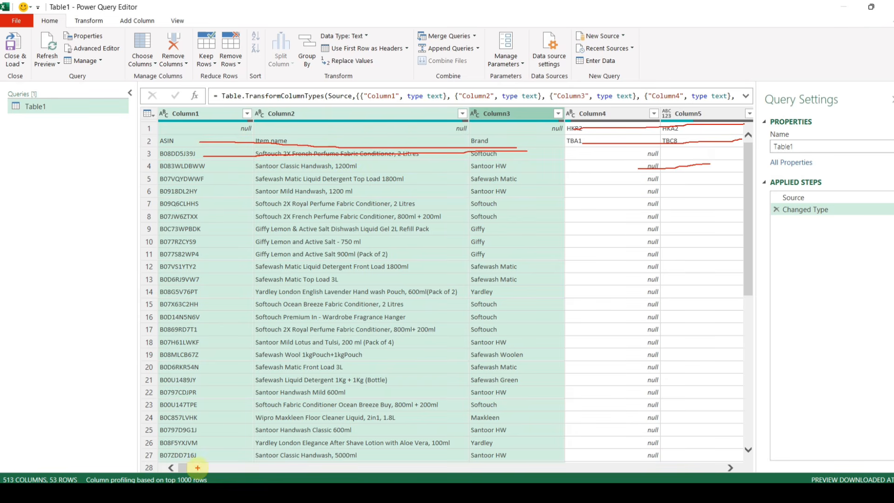
key("Escape")
left_click_drag(184, 468, 177, 468)
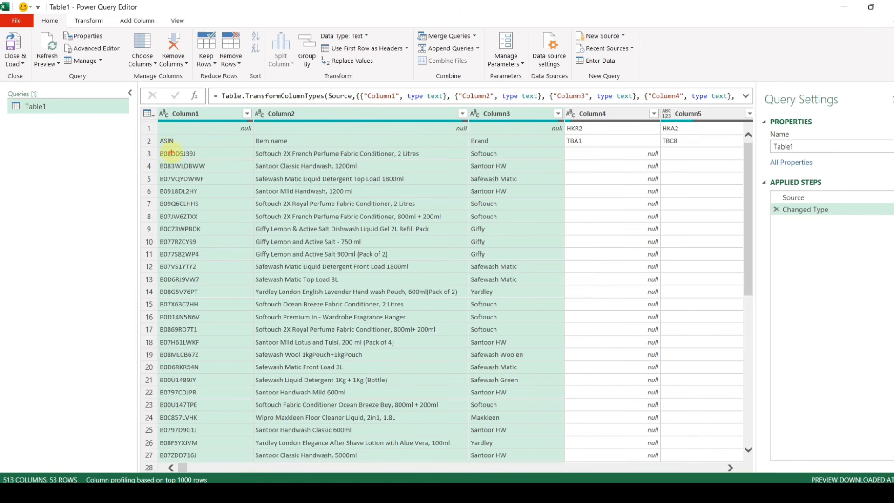
left_click_drag(169, 153, 513, 151)
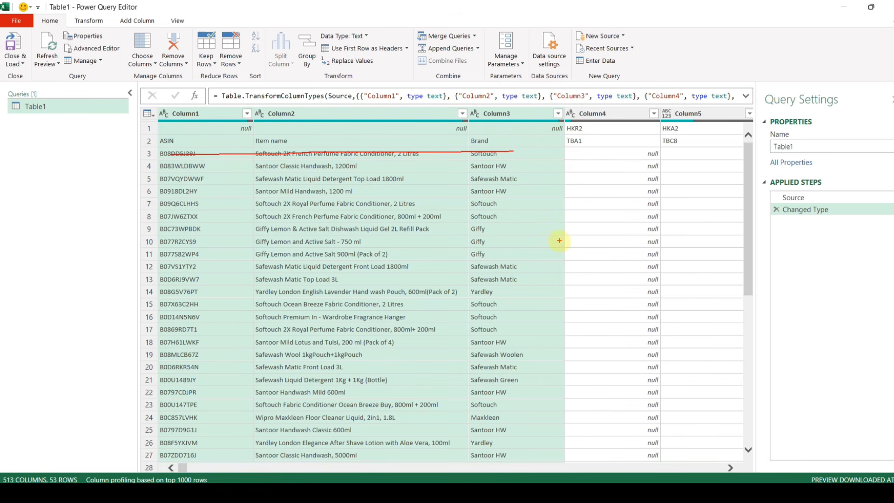
key("Escape")
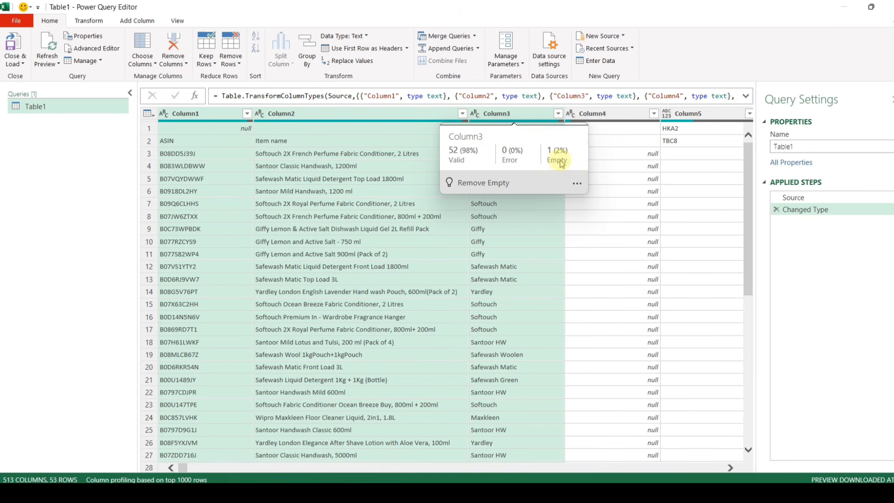
left_click(611, 174)
left_click(597, 141)
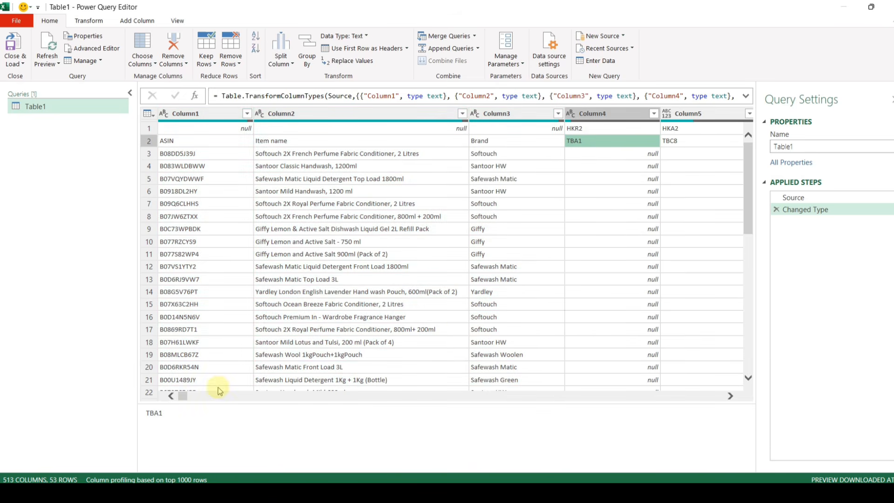
left_click_drag(186, 396, 188, 396)
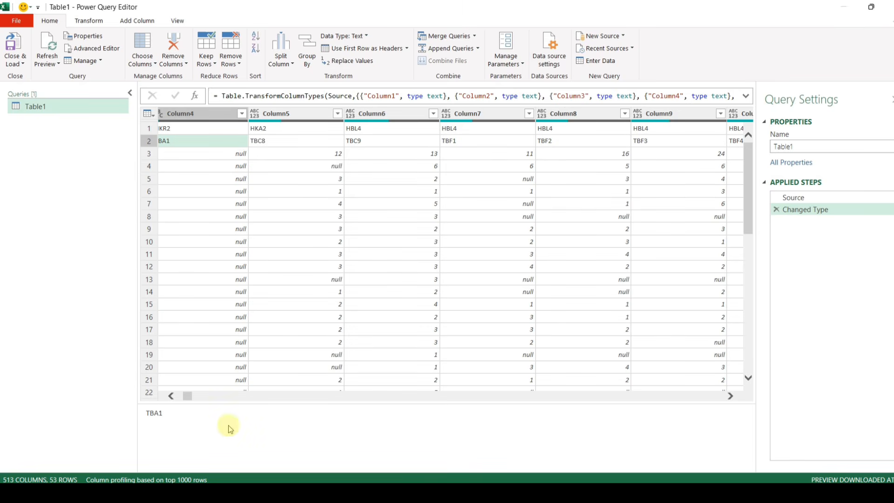
left_click_drag(188, 397, 177, 394)
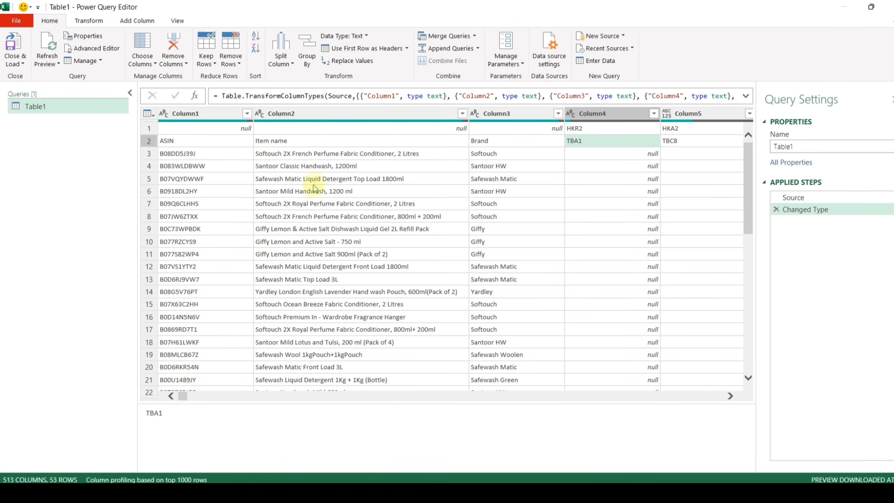
left_click(325, 157)
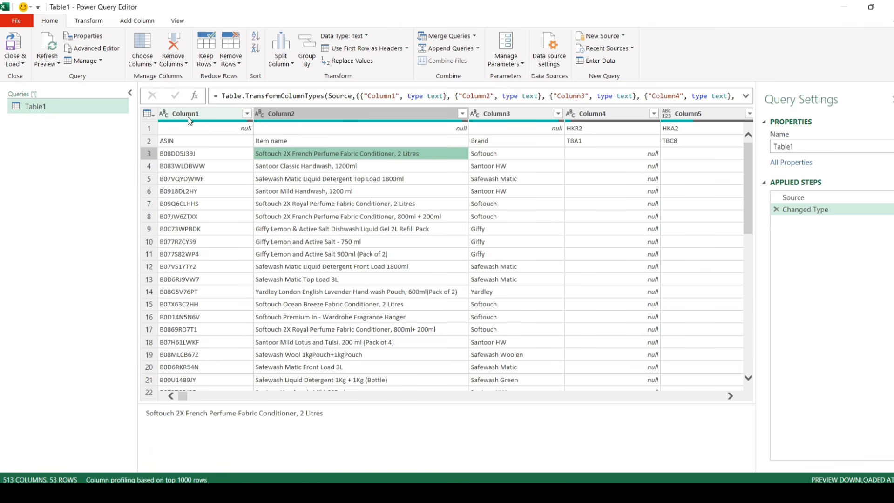
left_click(228, 154)
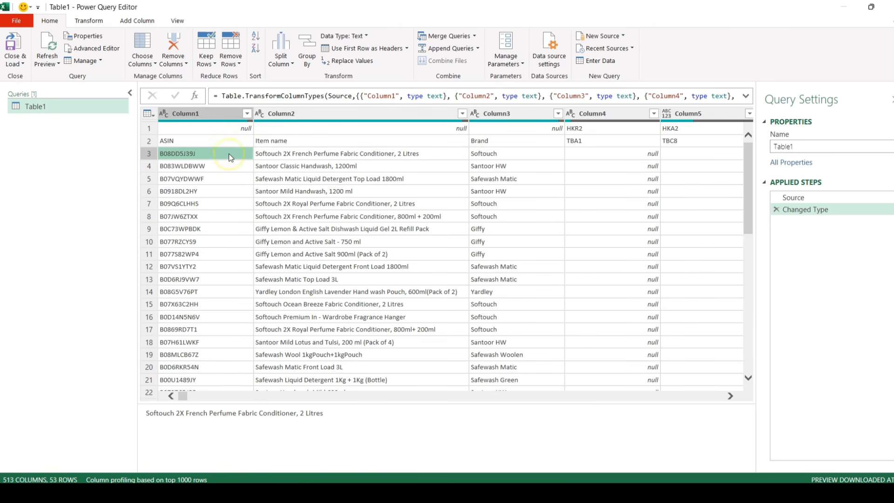
- Add a custom step after Changed Type and start its formula with the Table.CombineColumns function
left_click(195, 96)
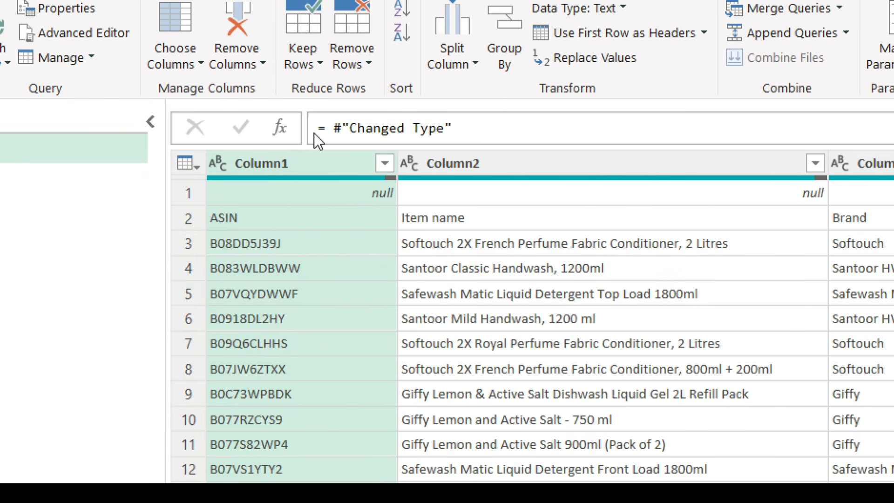
left_click(328, 130)
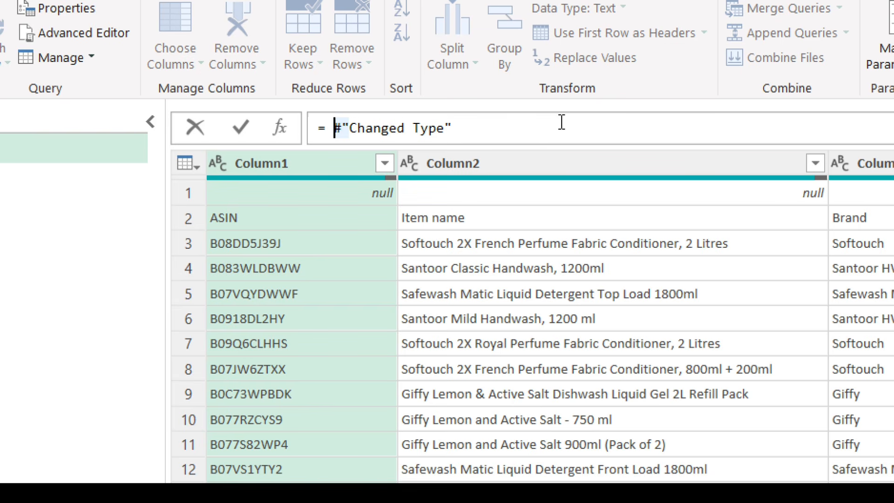
type("table.co")
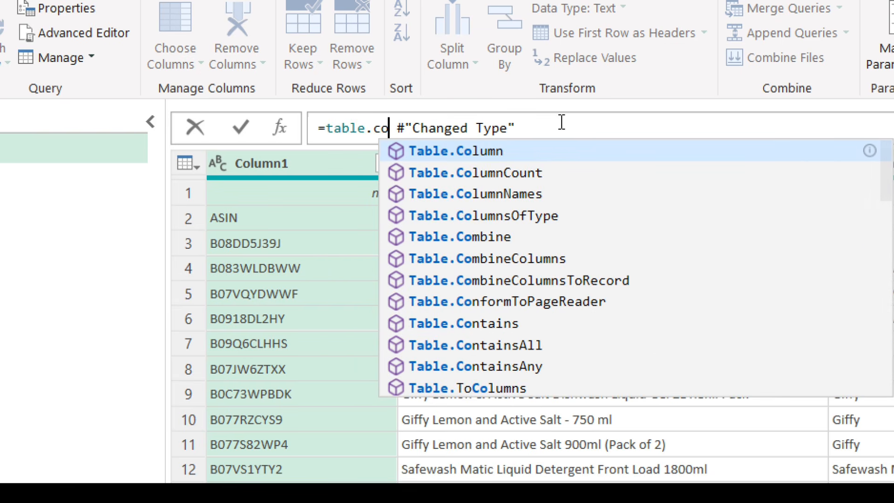
type("m")
key("BackSpace")
type("mb")
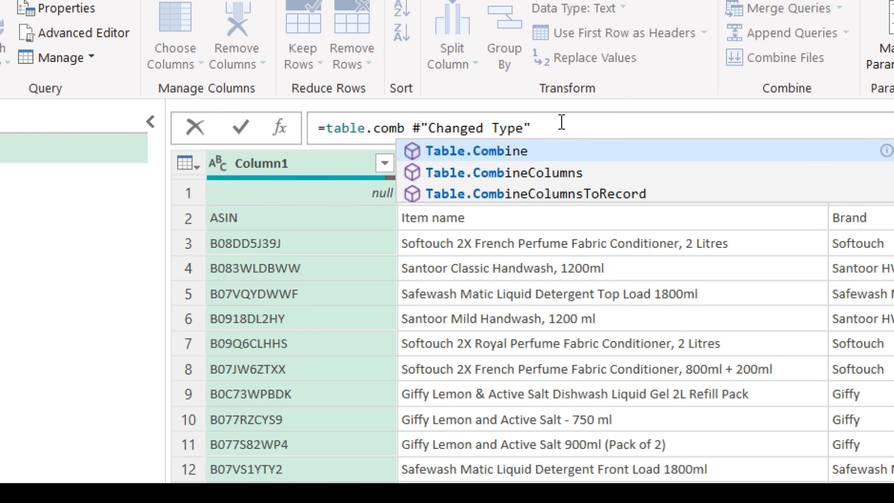
key("Down")
key("Tab")
type("(")
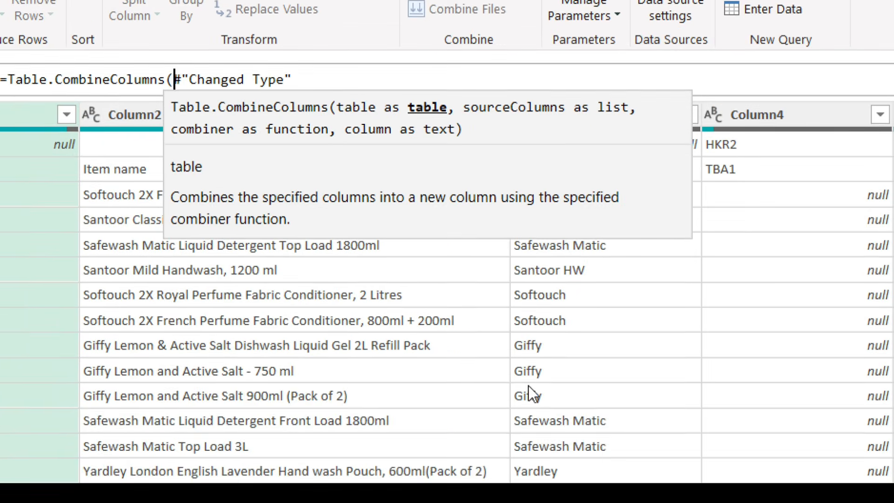
- Keep #"Changed Type" as the table argument of Table.CombineColumns and continue to the source columns argument
left_click(302, 80)
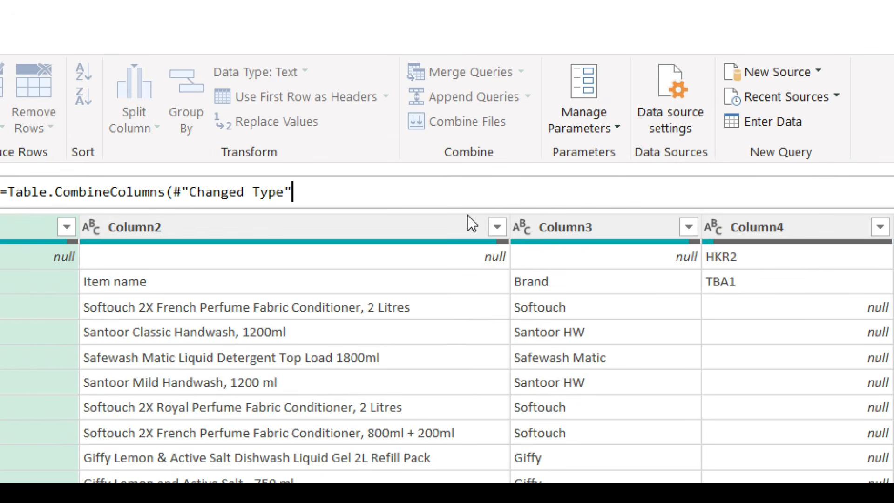
type(",")
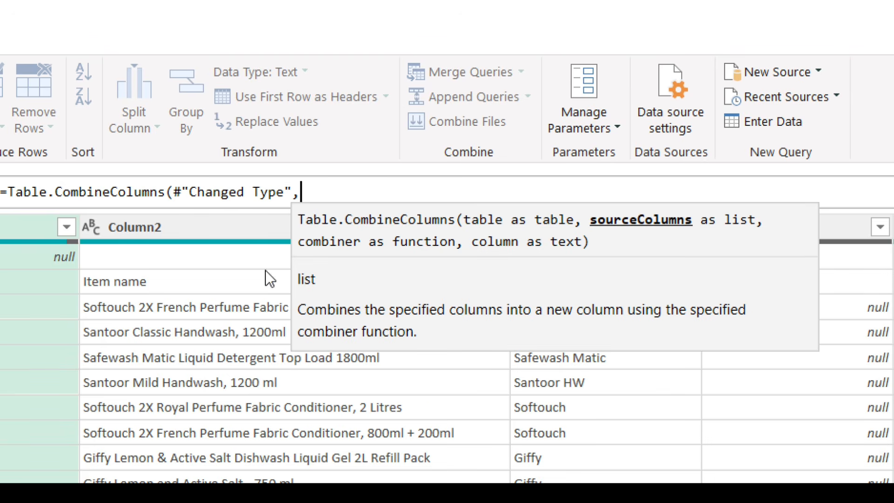
double_click(227, 191)
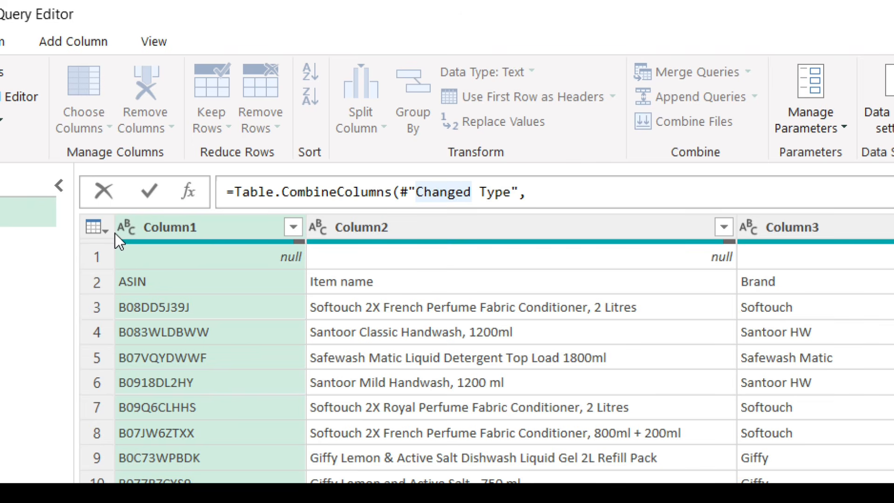
left_click(529, 186)
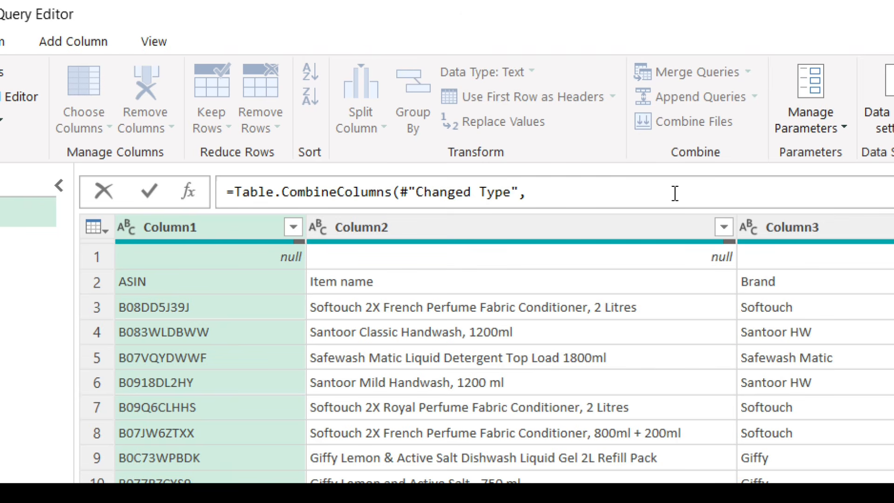
key("BackSpace")
type(",")
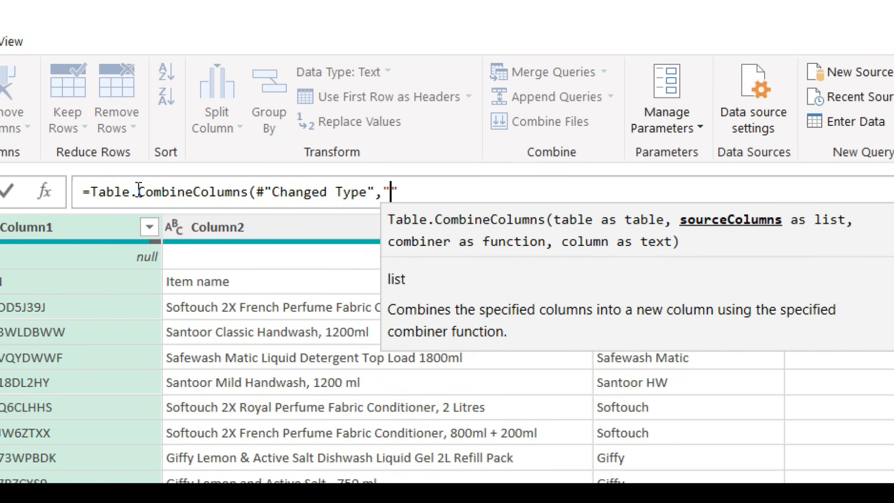
- Start the source columns argument as a braced list with "Column1" as its first entry
type("\"\"")
key("Right")
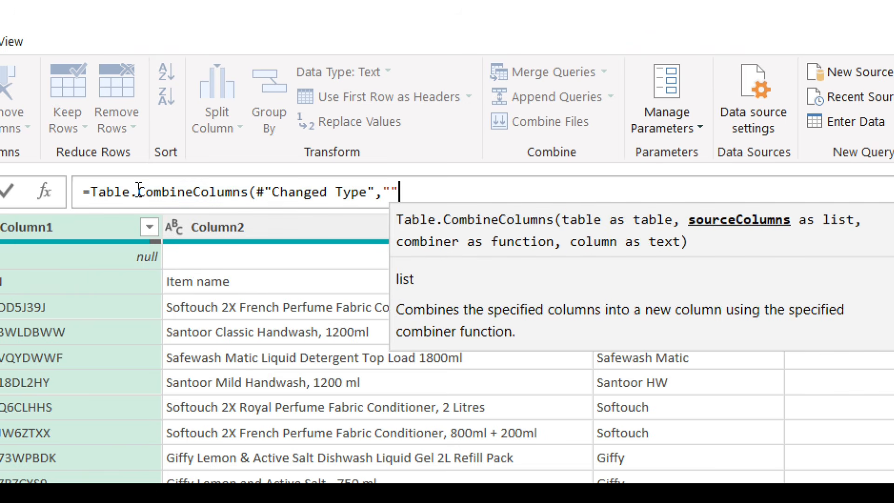
key("BackSpace")
key("BackSpace")
type("{\"")
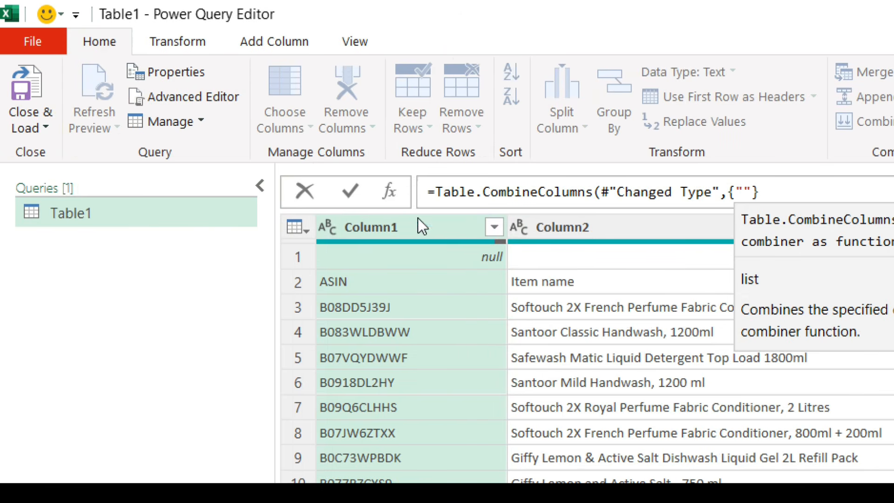
left_click(523, 192)
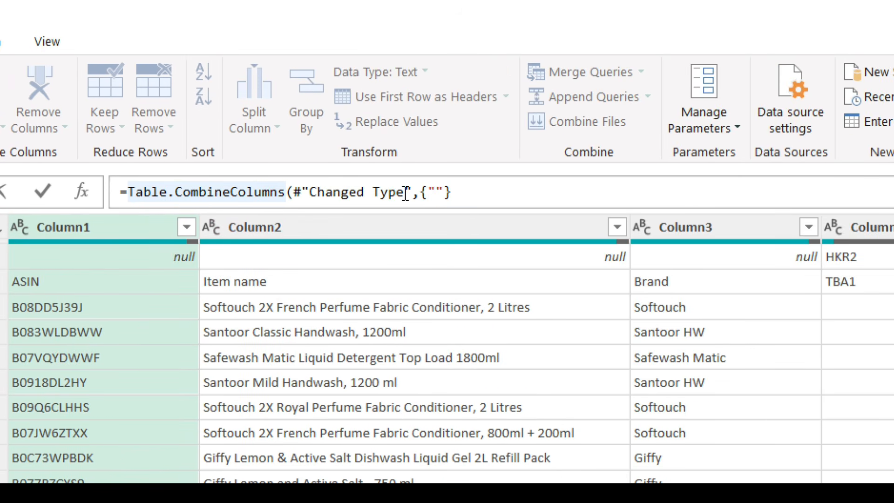
left_click(436, 192)
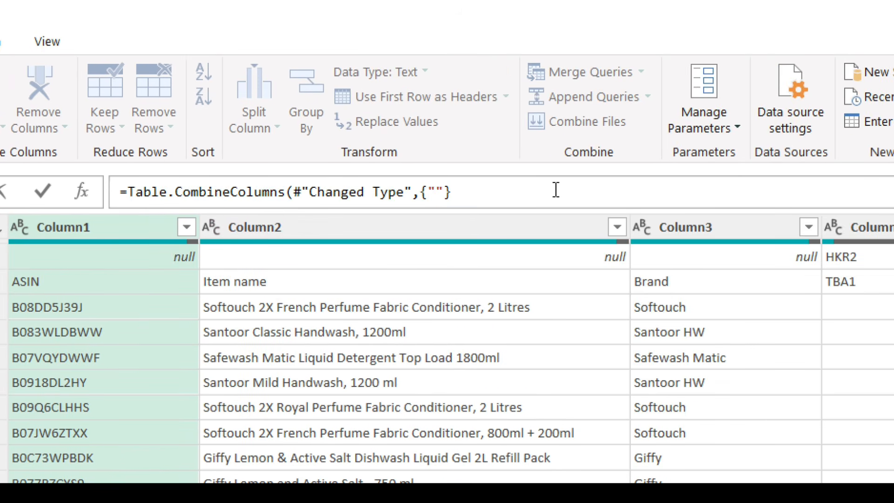
type("COLU")
key("BackSpace")
key("BackSpace")
key("BackSpace")
type("olumn")
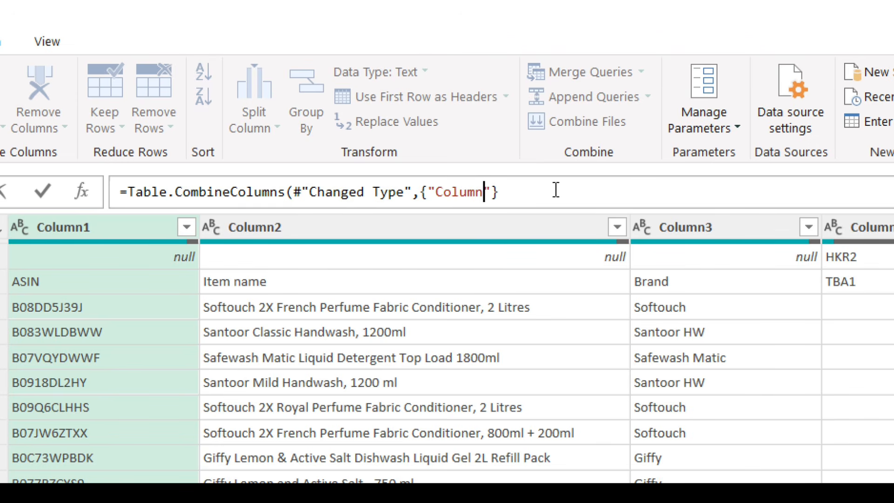
type("1")
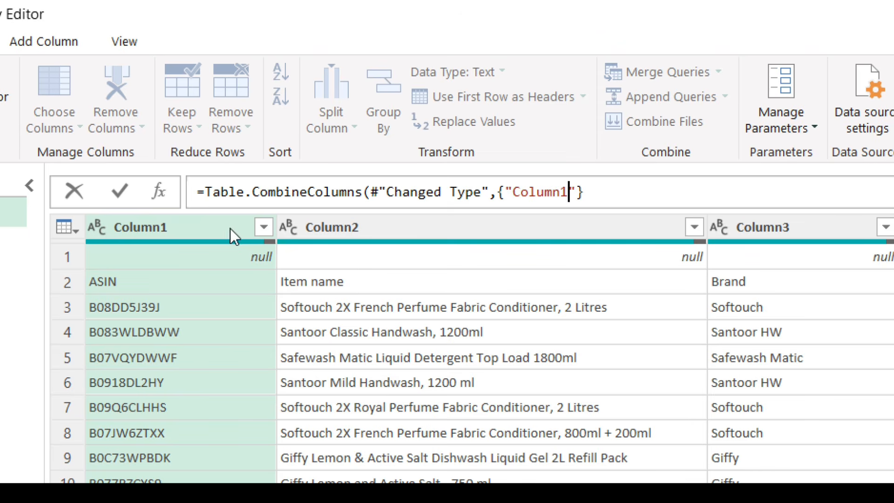
- Add "Column2" and "Column3" to the source columns list and continue to the combiner argument
key("Right")
key("Right")
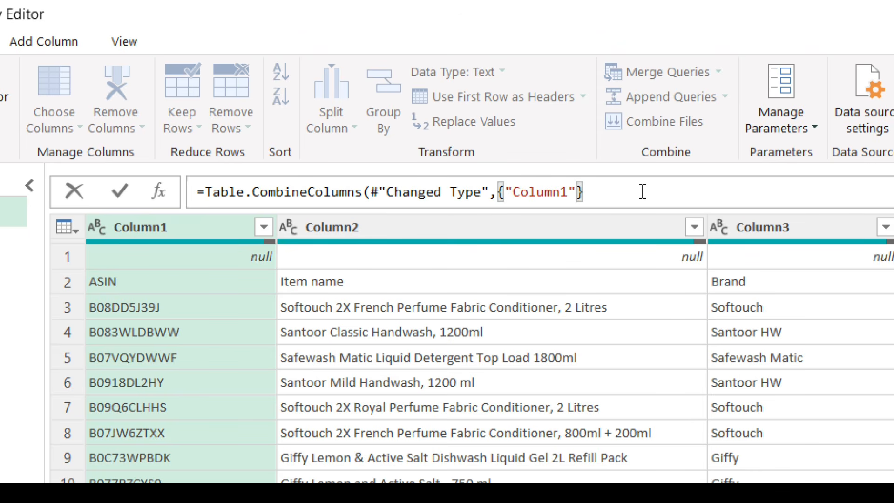
type(",\"Co")
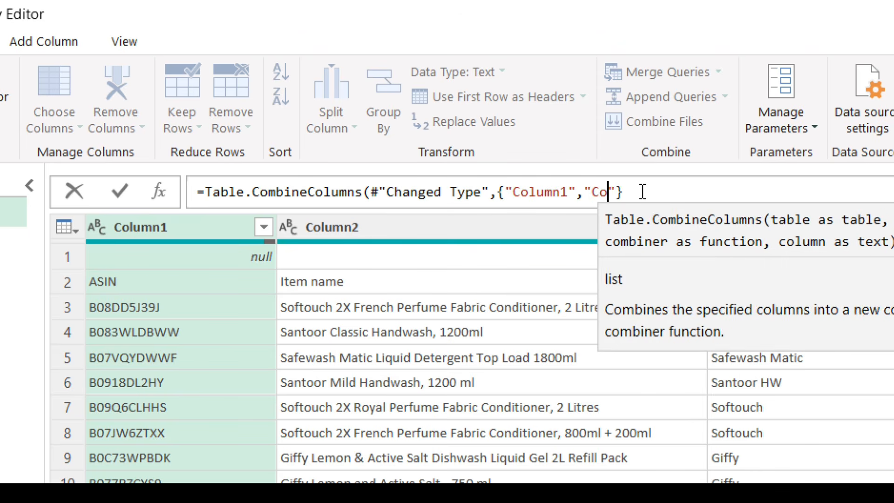
type("lumn2")
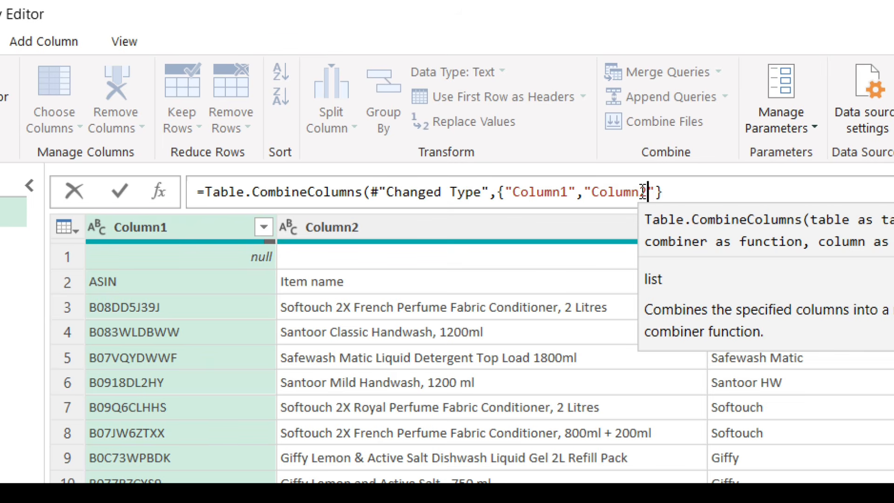
key("Right")
type(",\"C")
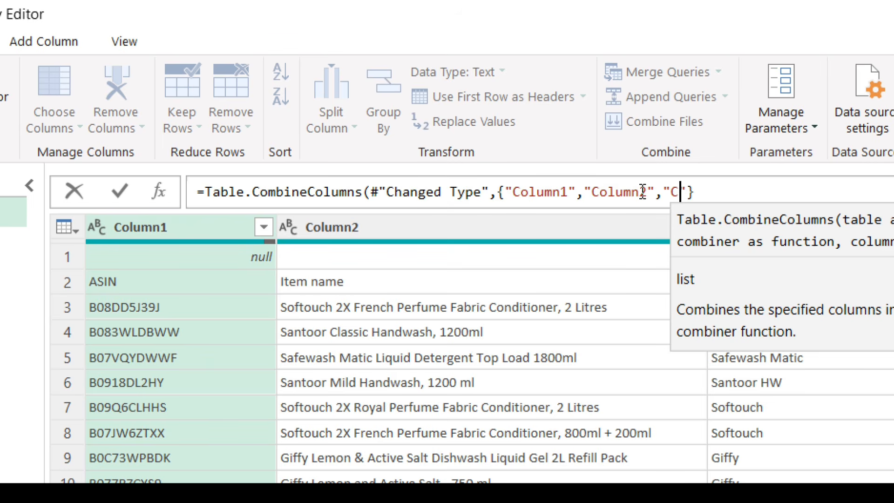
type("olumn3")
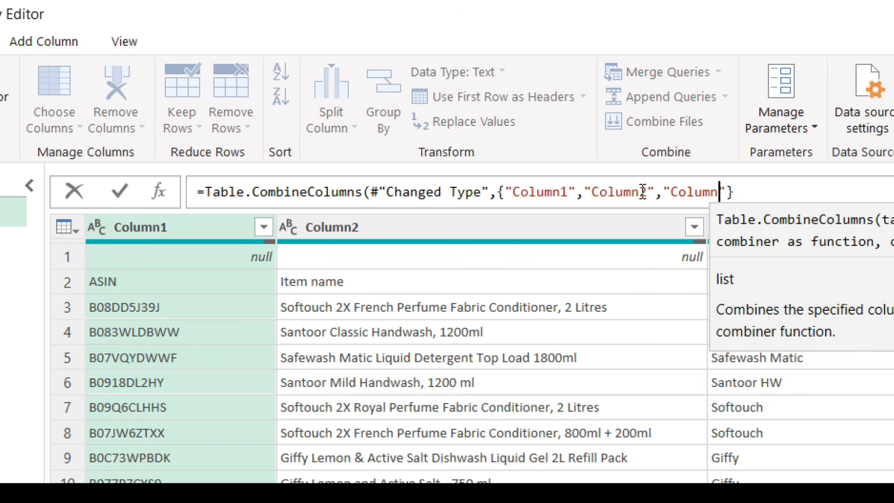
left_click(768, 197)
type(",")
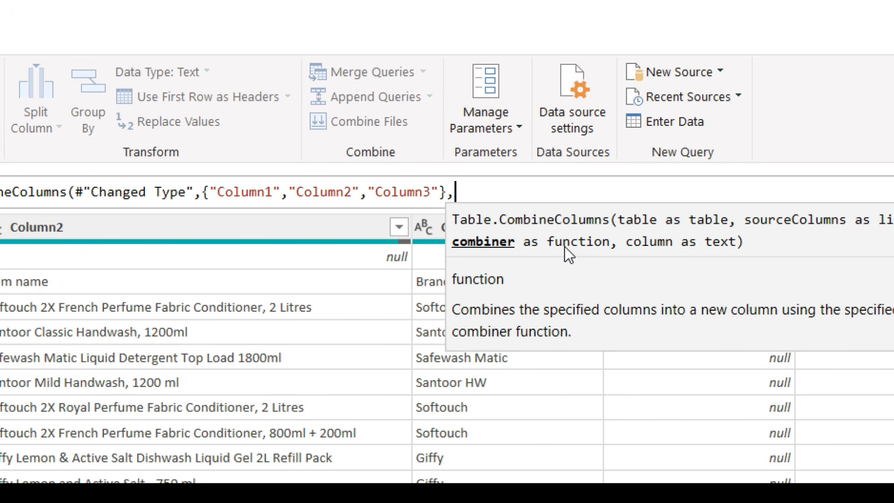
- Set the combiner argument to Combiner.CombineTextByDelimiter with "@" as the delimiter
type("comb")
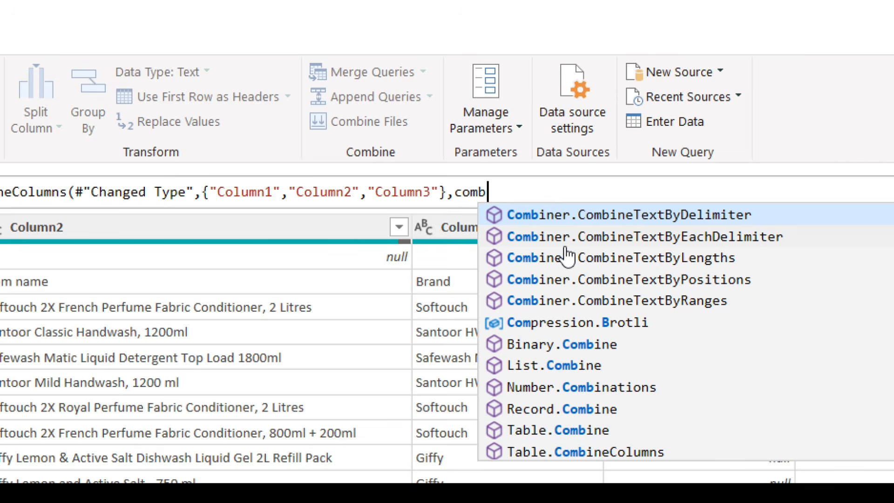
key("Tab")
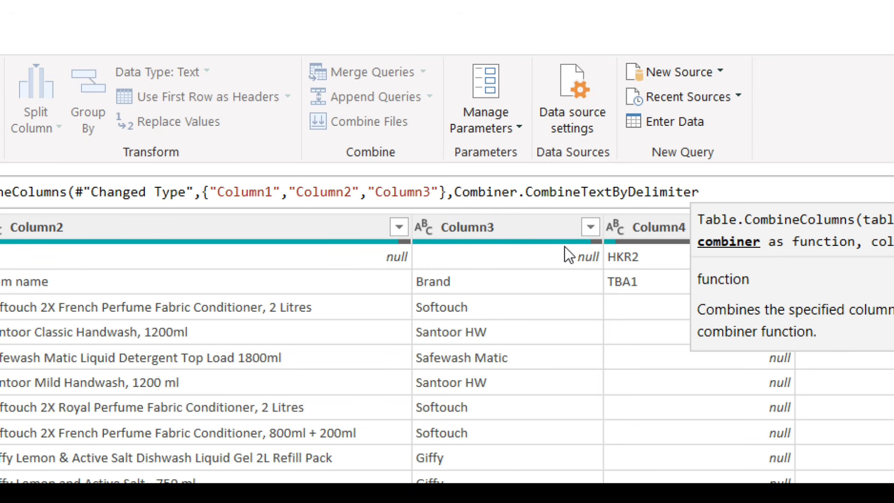
type("(")
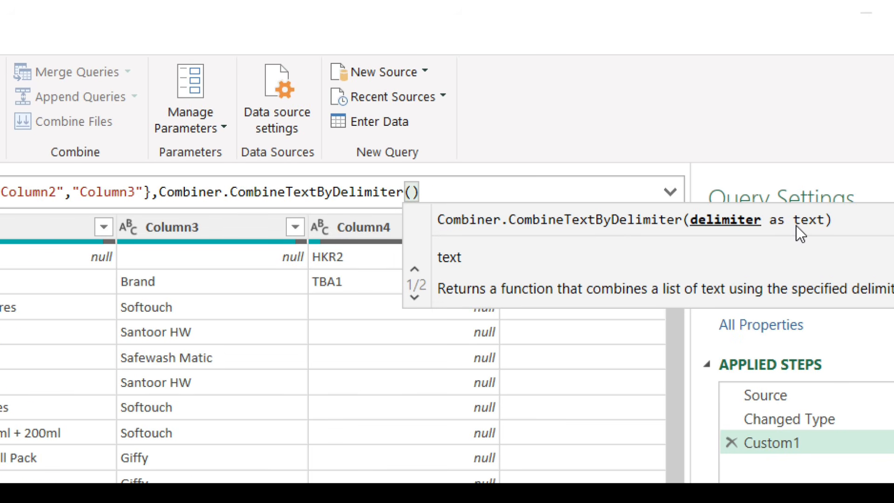
type("\"Changed Type\",{\"Column1\",")
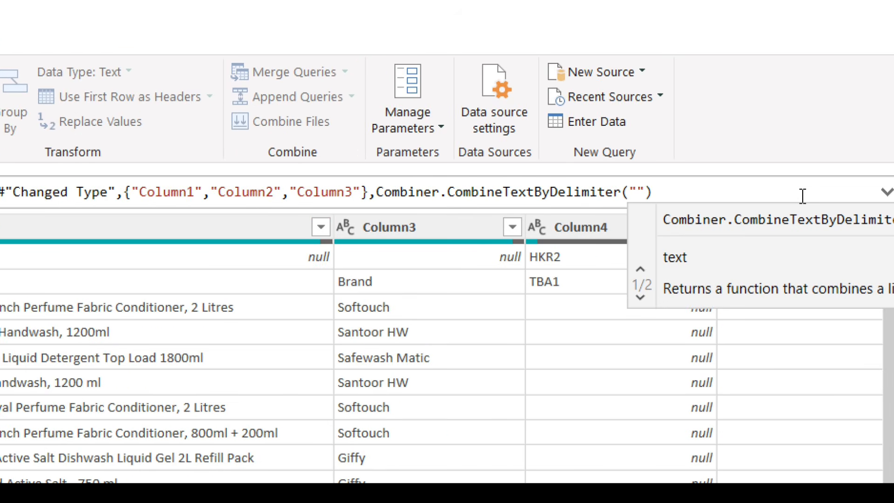
type("@")
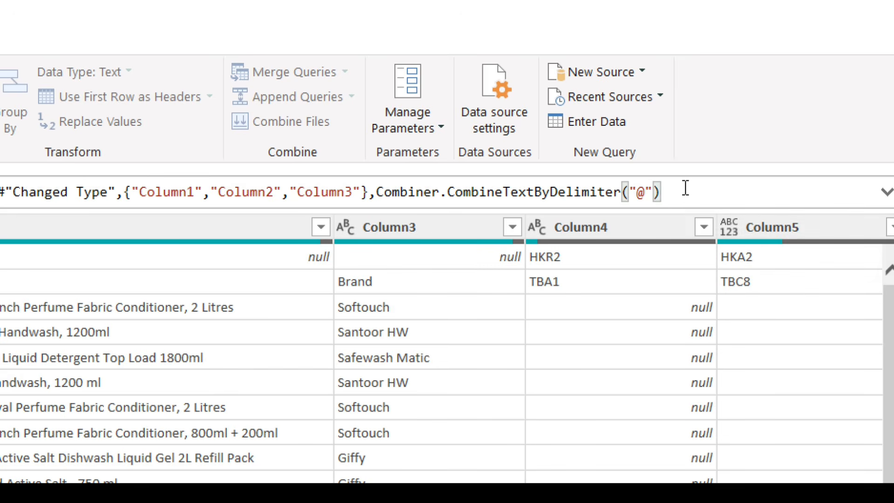
- Name the combined column "Remarks" in the formula, close it and apply the custom step
type(",")
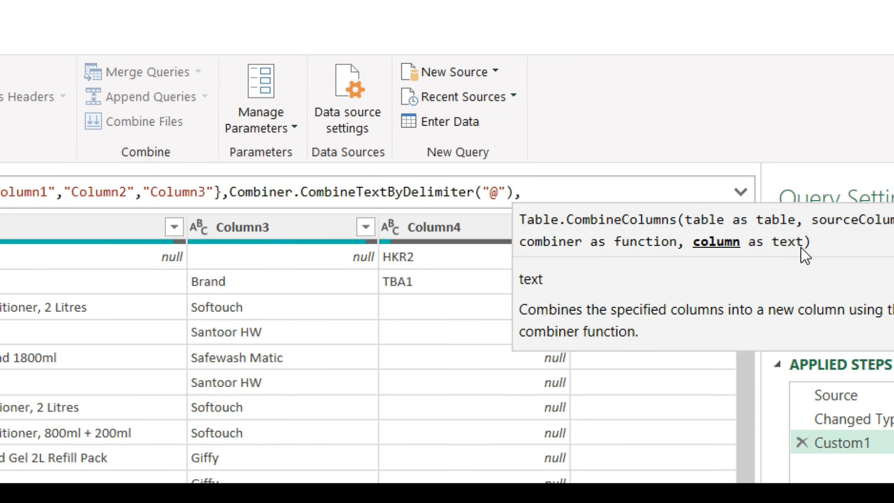
type("\"\"")
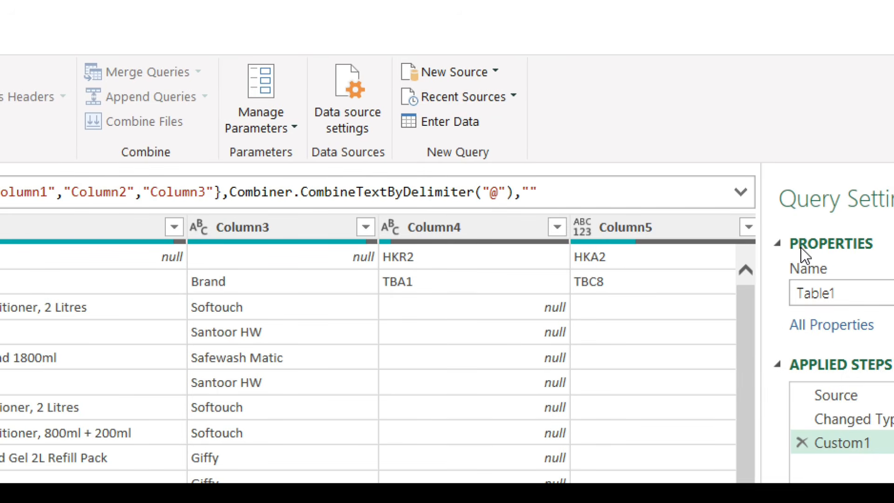
type("Remarks")
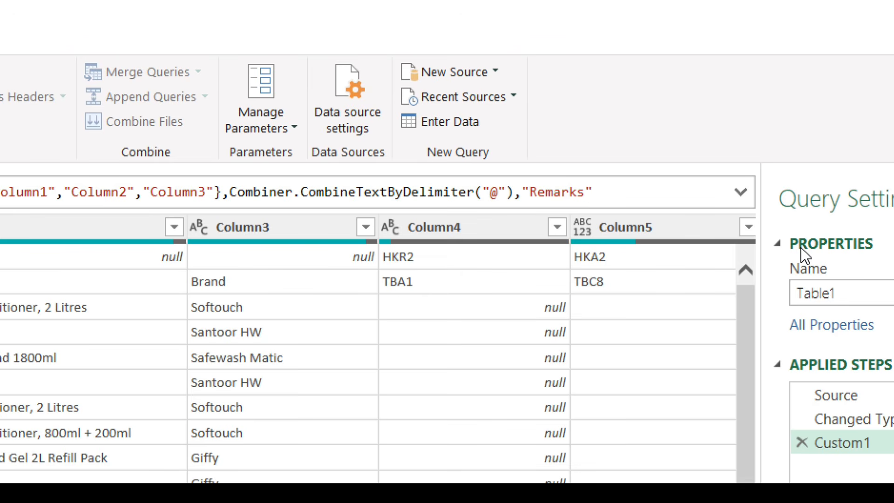
type(")")
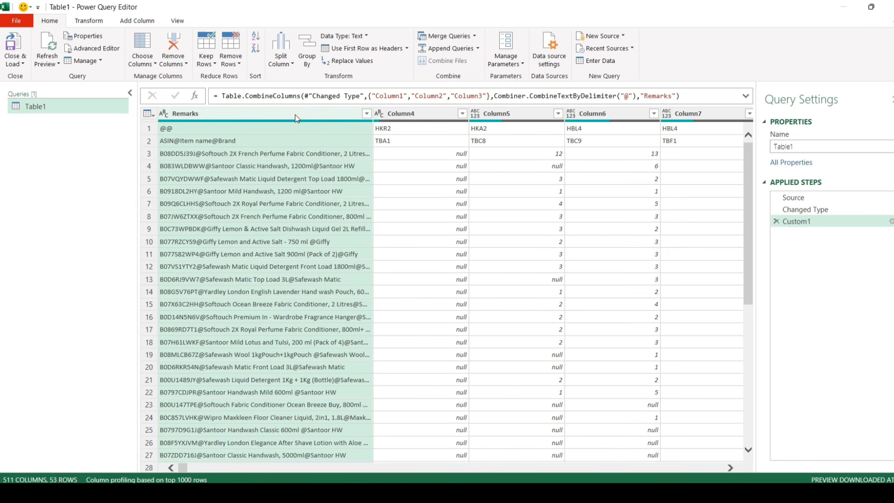
left_click(395, 126)
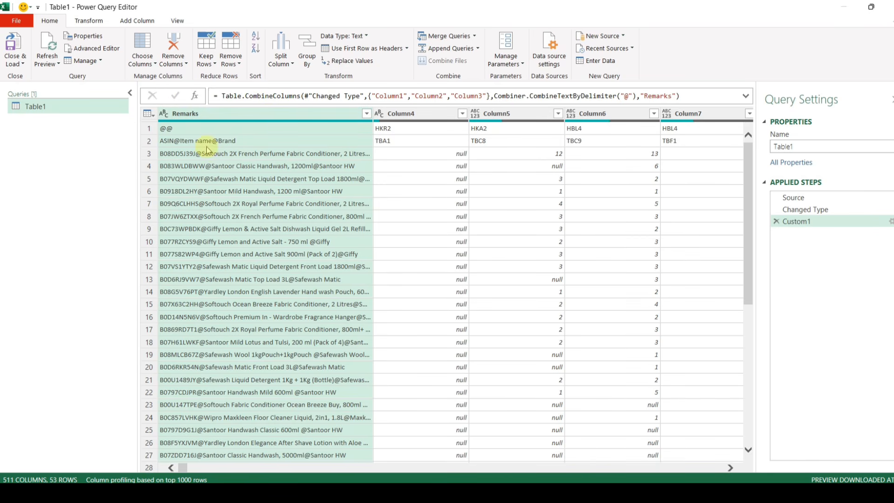
- Transpose the combined table so its rows become columns, and check the product columns in the preview
left_click(89, 23)
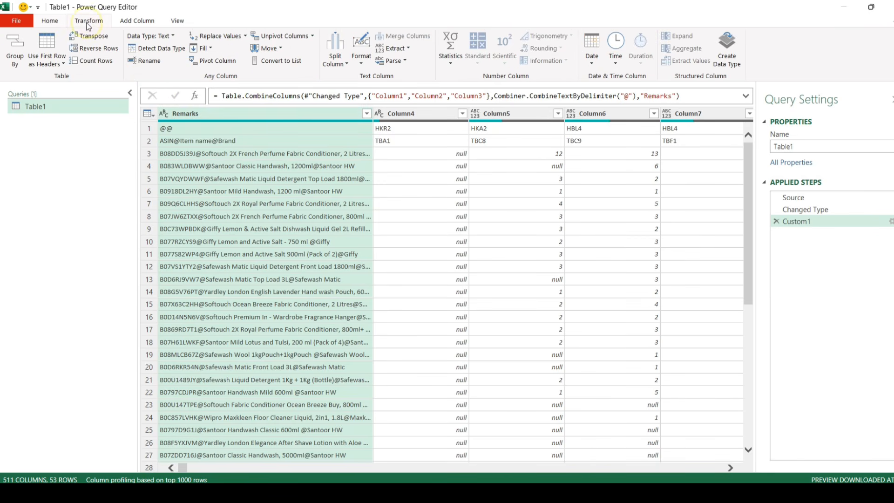
left_click(93, 39)
left_click(94, 37)
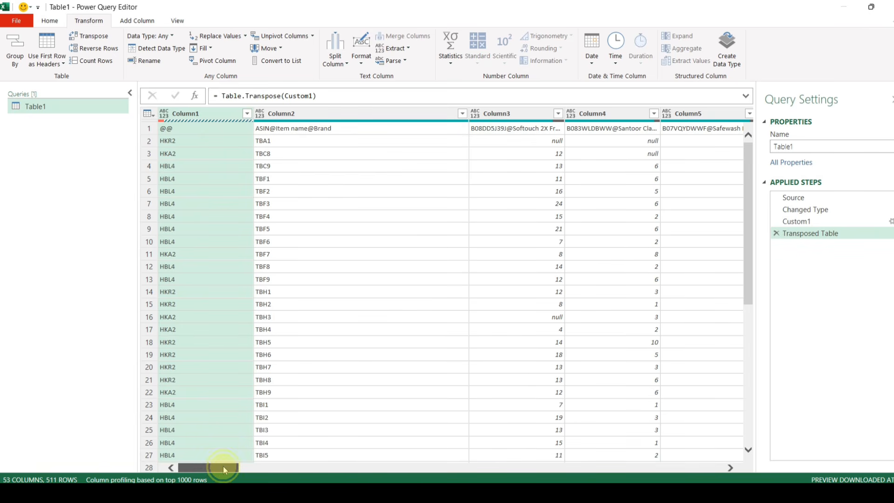
left_click_drag(223, 465, 239, 468)
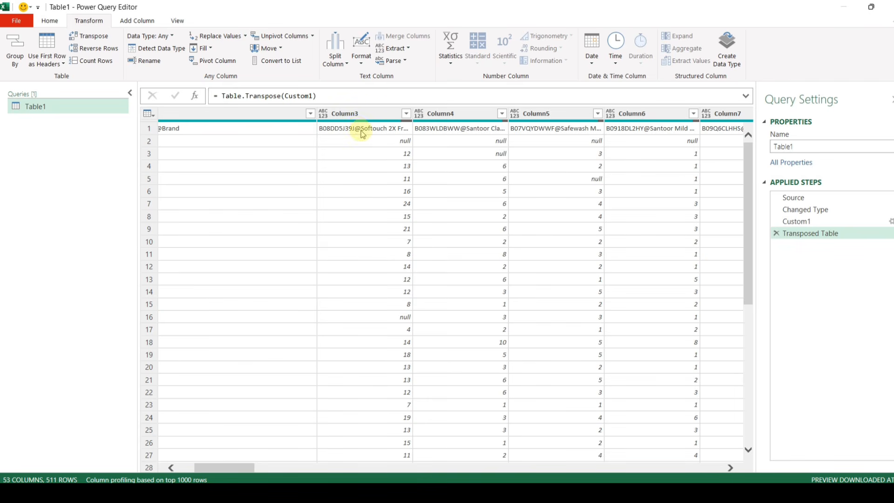
- Compare the transposed table with the Source step, and promote the transposed table's first row to column headers
left_click(793, 198)
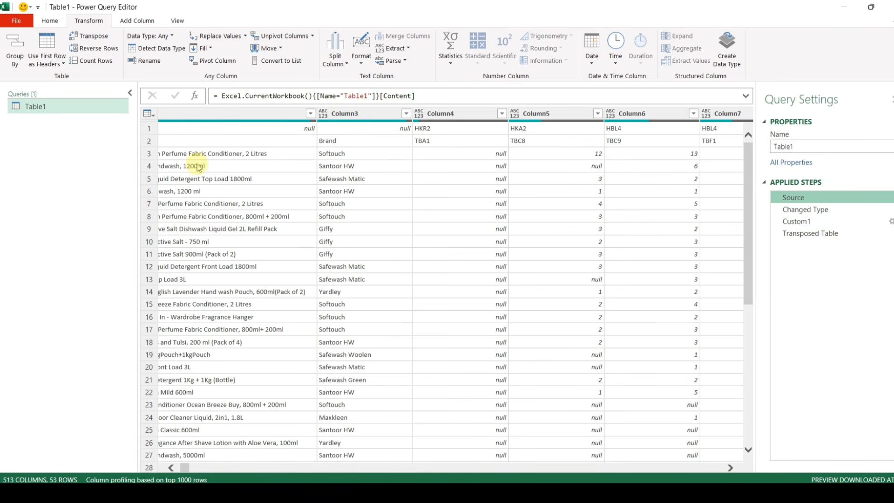
left_click_drag(194, 470, 183, 468)
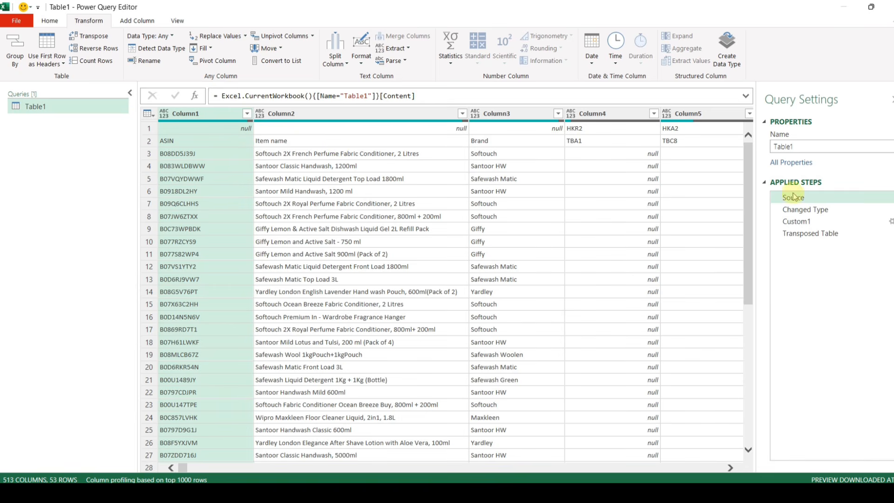
left_click(813, 234)
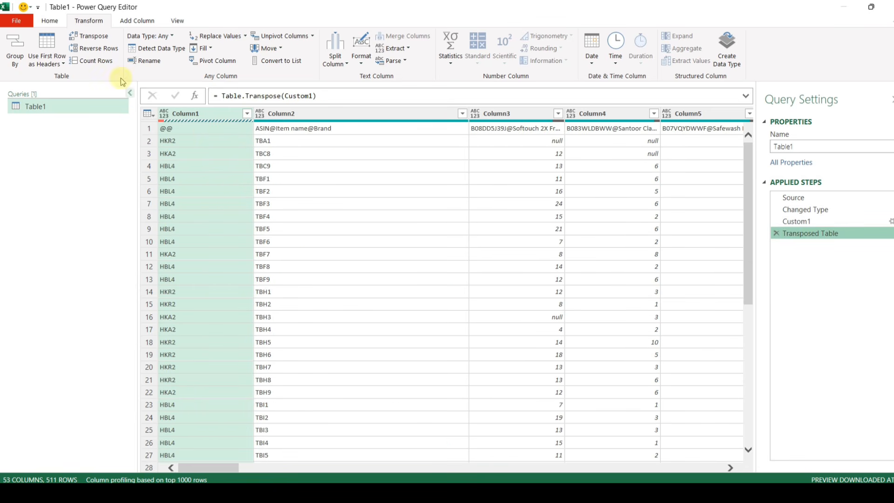
left_click(135, 21)
left_click(89, 20)
left_click(57, 68)
left_click(67, 77)
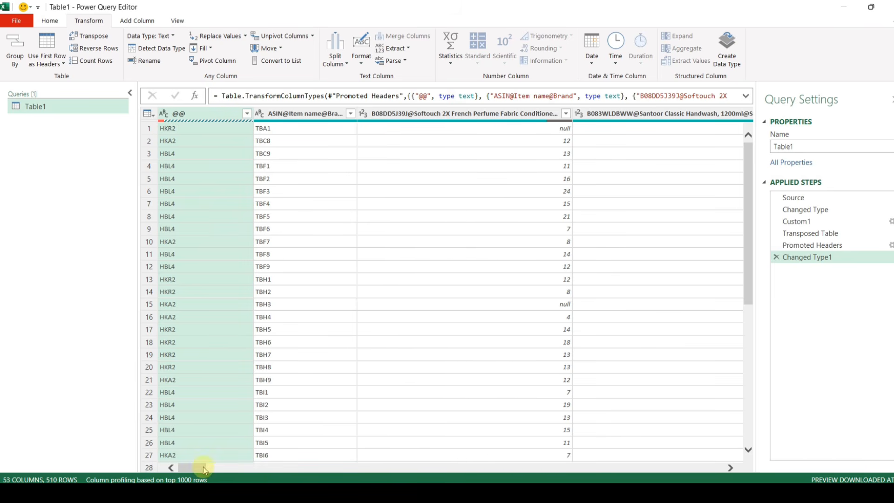
mouse_move(200, 469)
left_mouse_down()
mouse_move(302, 468)
mouse_move(198, 468)
left_mouse_up()
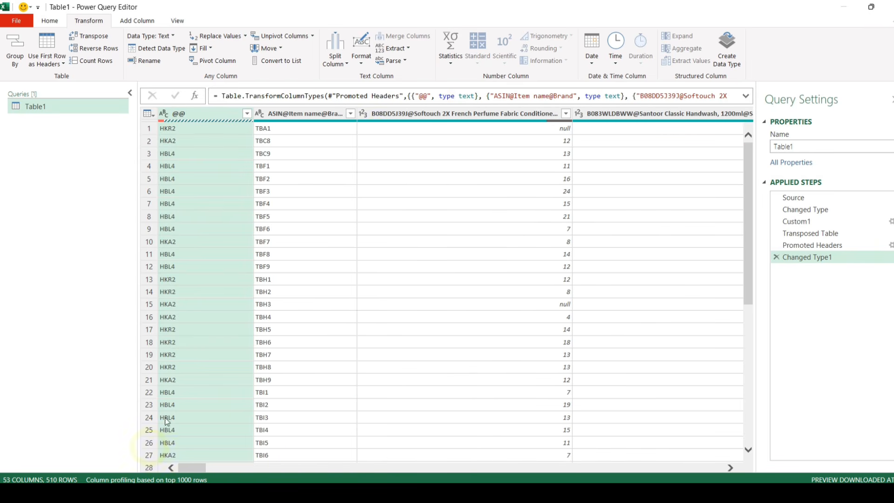
- Examine the first two columns of the promoted table against the two header rows in the Source step
left_click(507, 118)
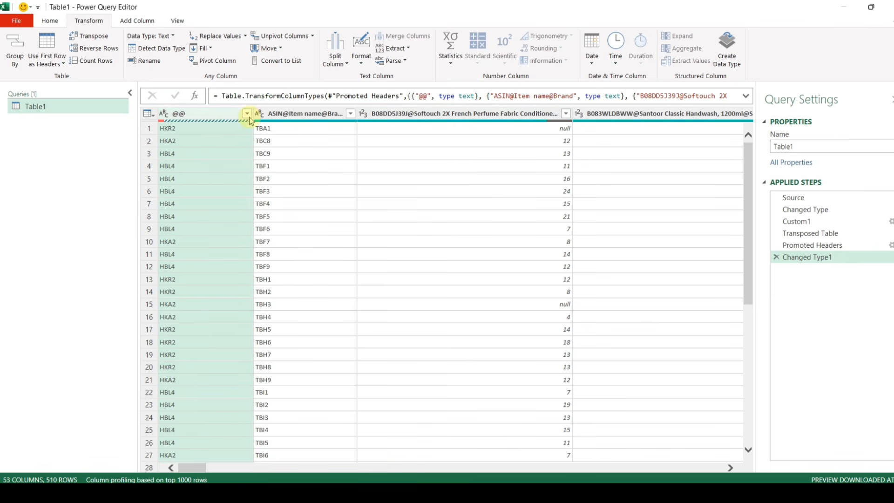
left_click(331, 120)
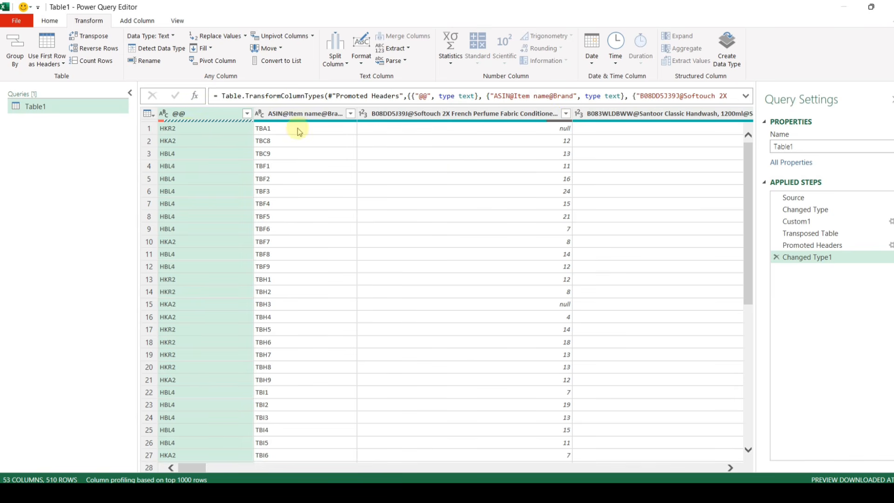
left_click(189, 132)
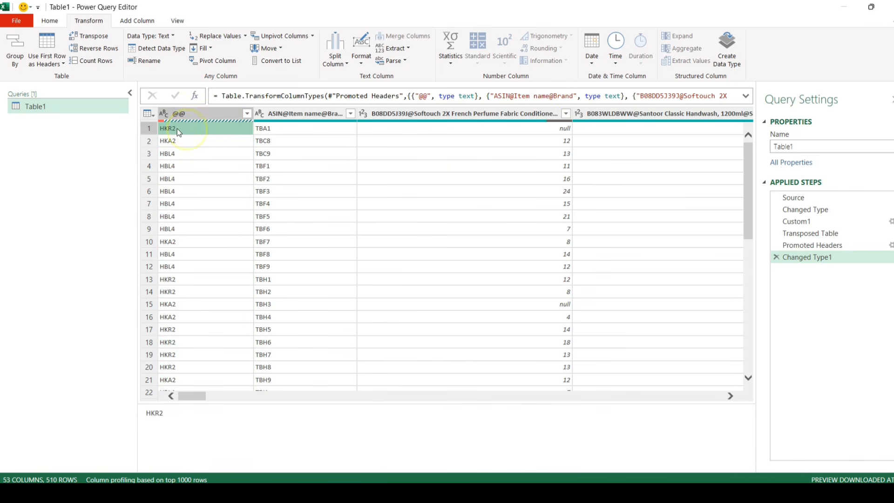
left_click(268, 128)
left_click(217, 130)
left_click(287, 129)
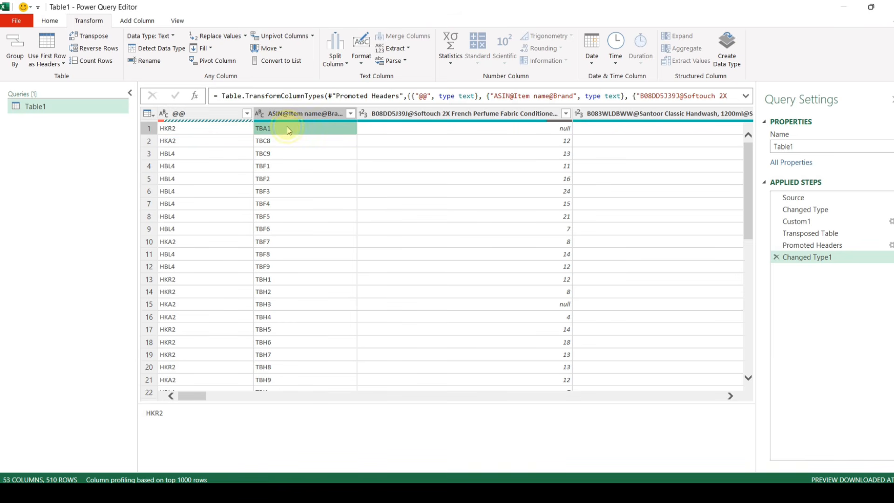
left_click(794, 199)
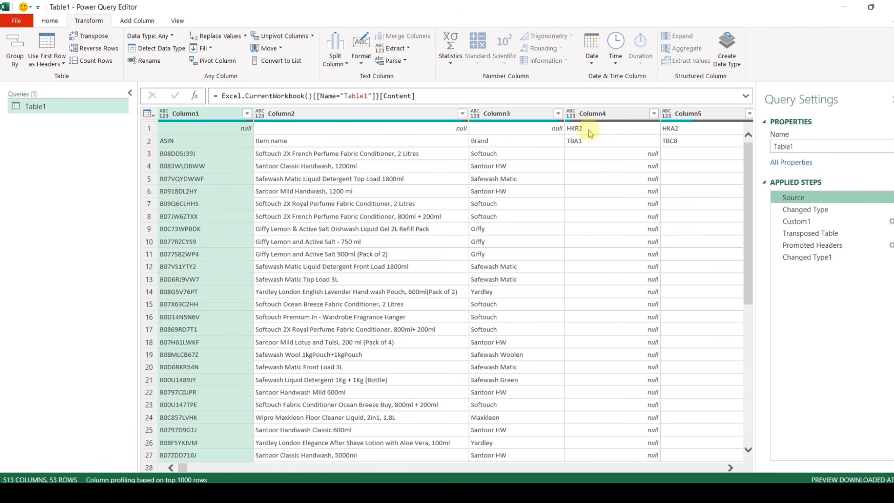
left_click(806, 257)
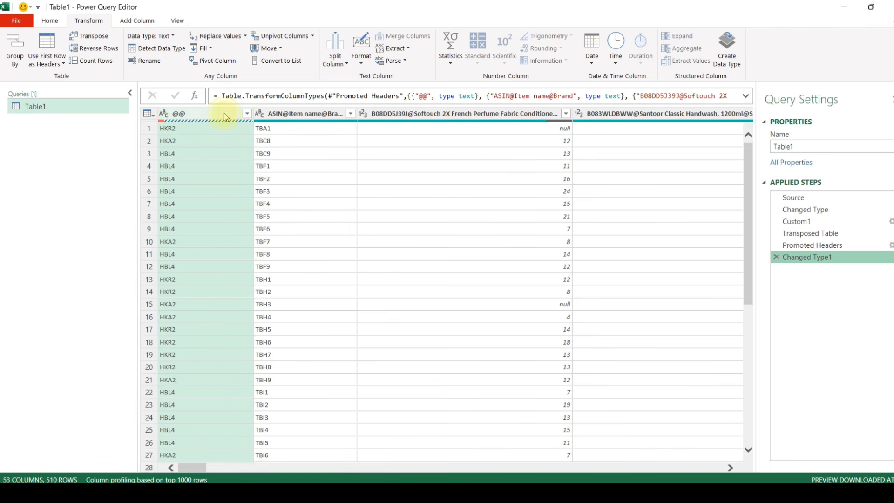
- Unpivot all columns other than "@@" and "ASIN@Item name@Brand"
left_click(298, 116, "ctrl")
right_click(298, 115)
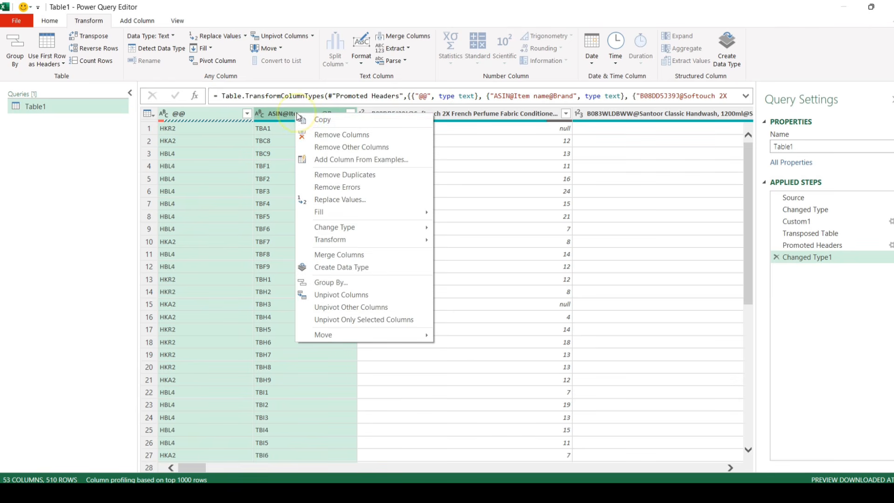
left_click(359, 309)
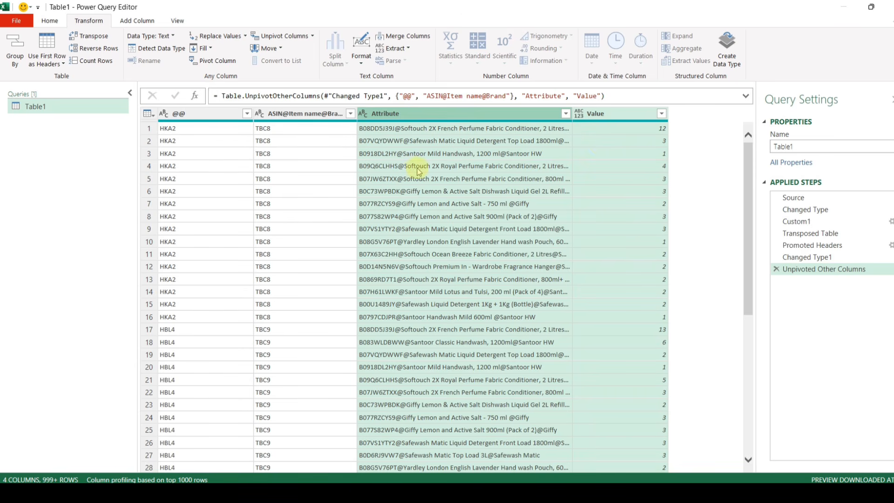
- Split the Attribute column by the custom delimiter "@" at each occurrence of the delimiter
left_click(449, 131)
left_click(422, 113)
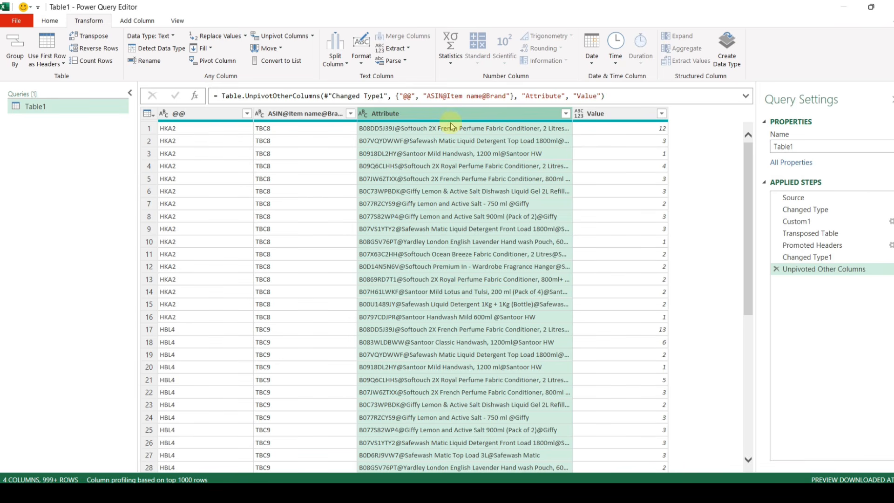
right_click(423, 115)
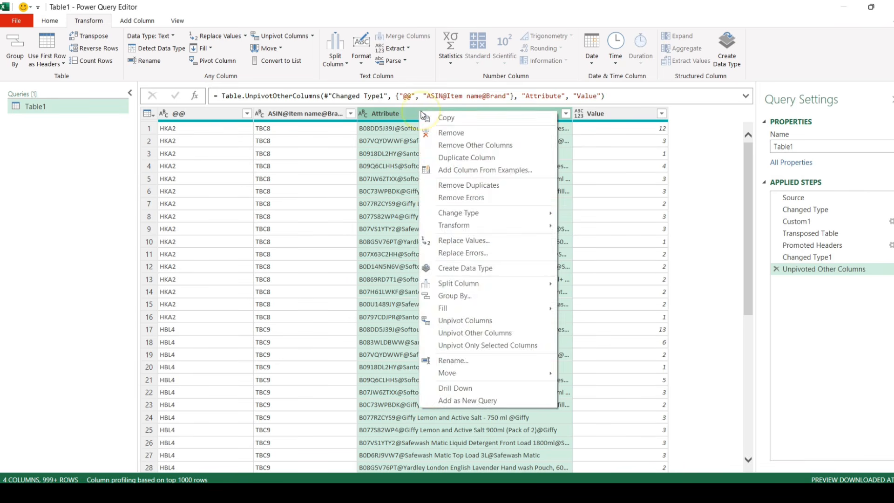
left_click(389, 114)
left_click(50, 21)
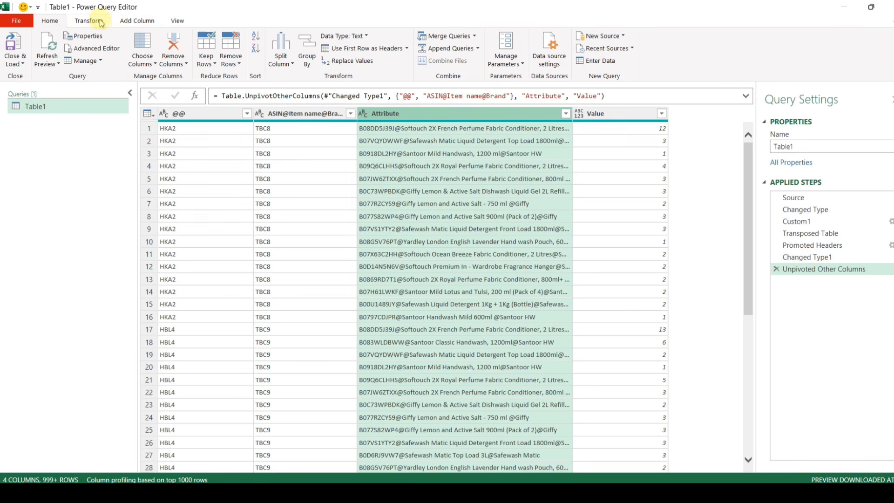
left_click(281, 58)
left_click(303, 76)
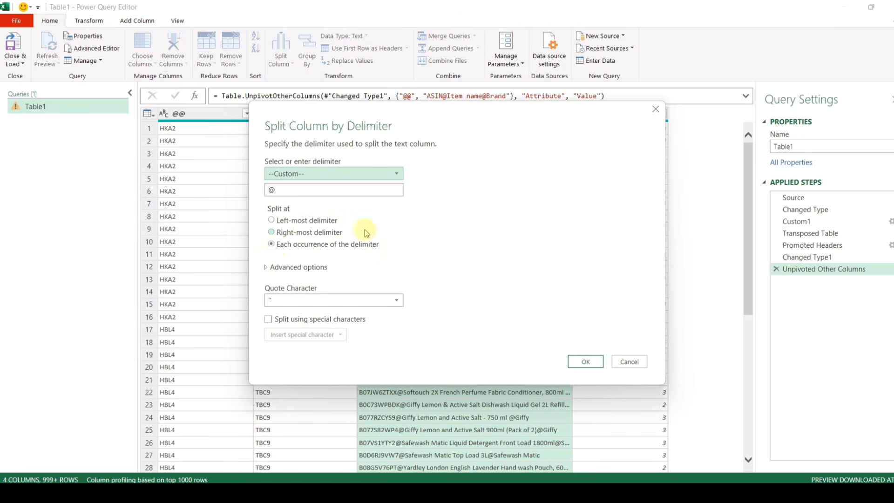
left_click(597, 364)
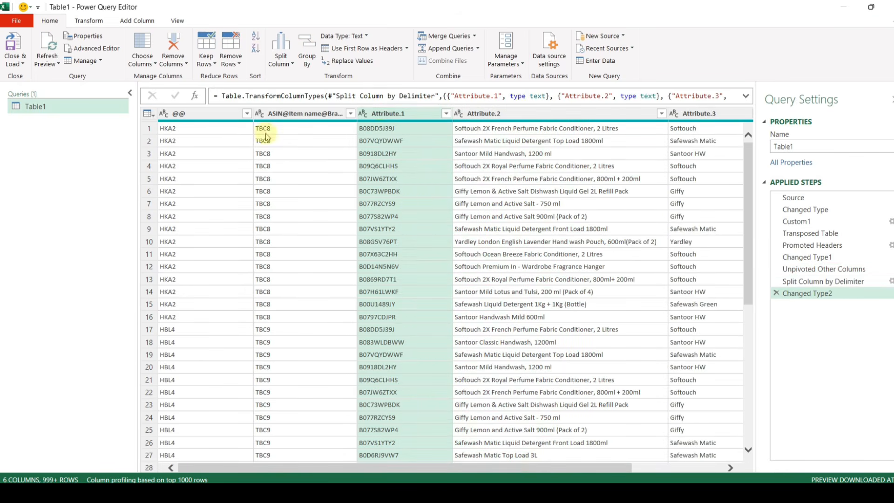
- Move Attribute.1, Attribute.2 and Attribute.3 to the front of the table in that order, and review the reordered rows
left_click_drag(381, 114, 192, 116)
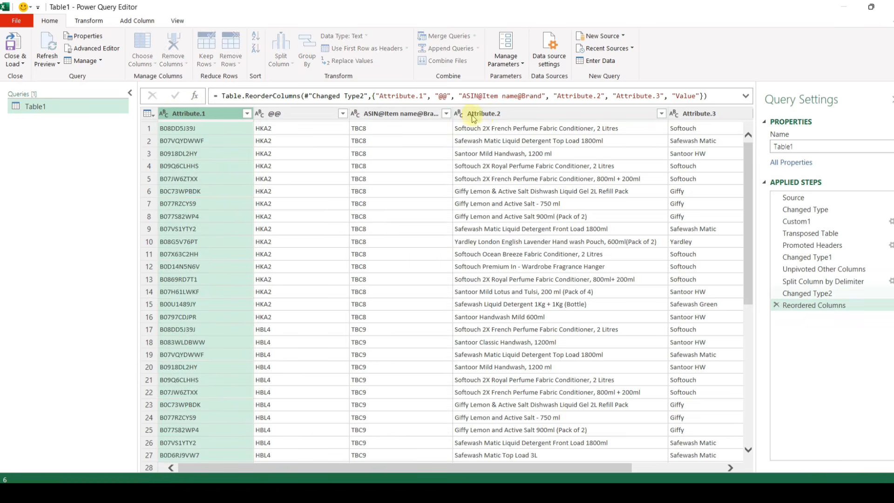
left_click_drag(465, 113, 261, 116)
left_click_drag(708, 115, 494, 127)
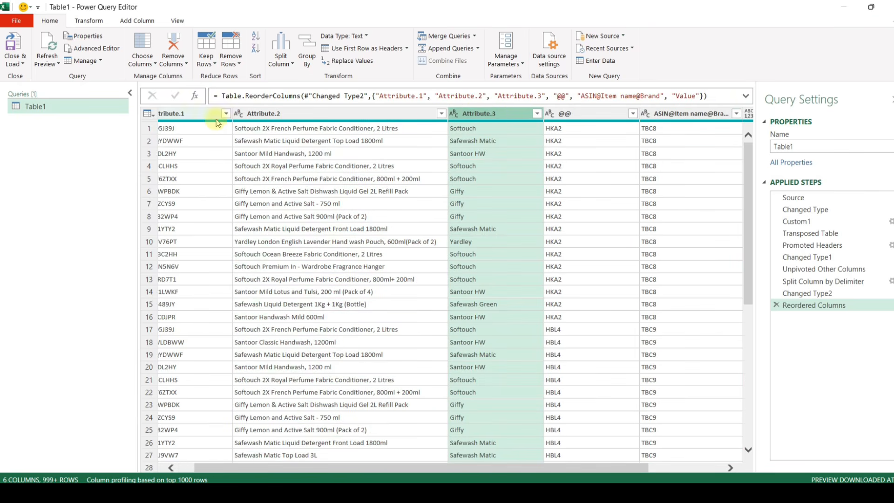
left_click_drag(409, 467, 611, 460)
scroll(720, 242, "down", 8)
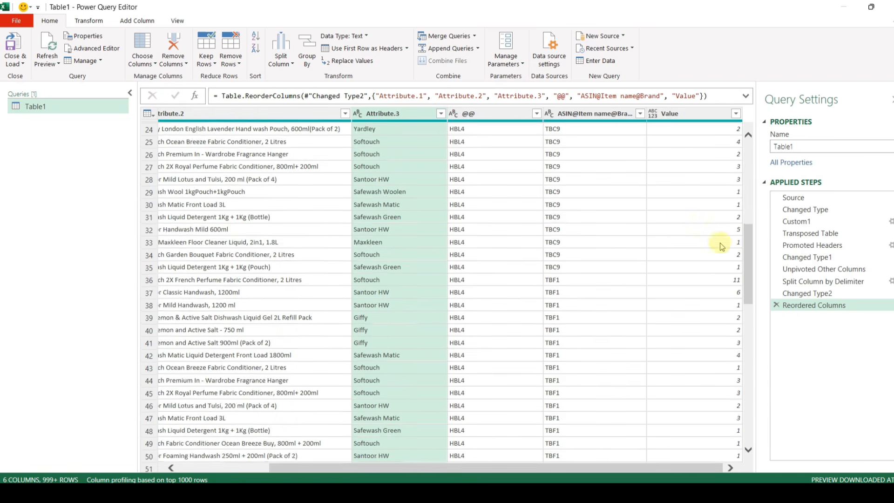
scroll(720, 242, "down", 20)
scroll(713, 260, "up", 20)
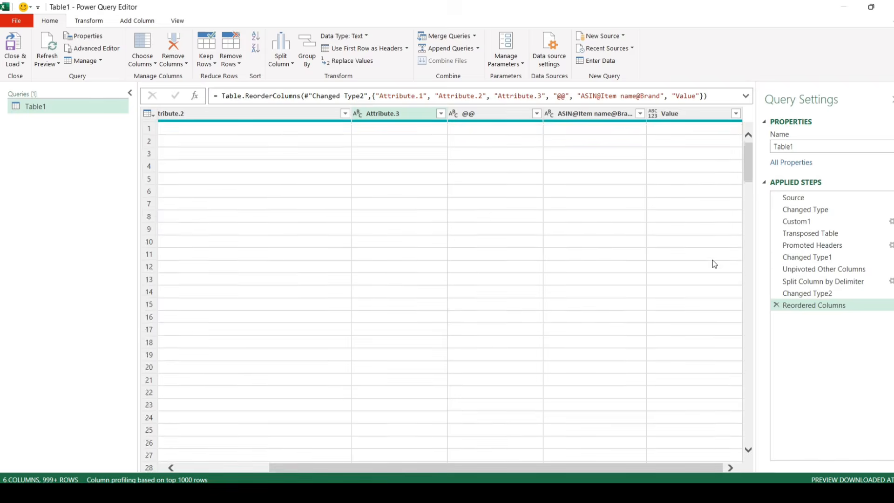
left_click_drag(279, 465, 188, 455)
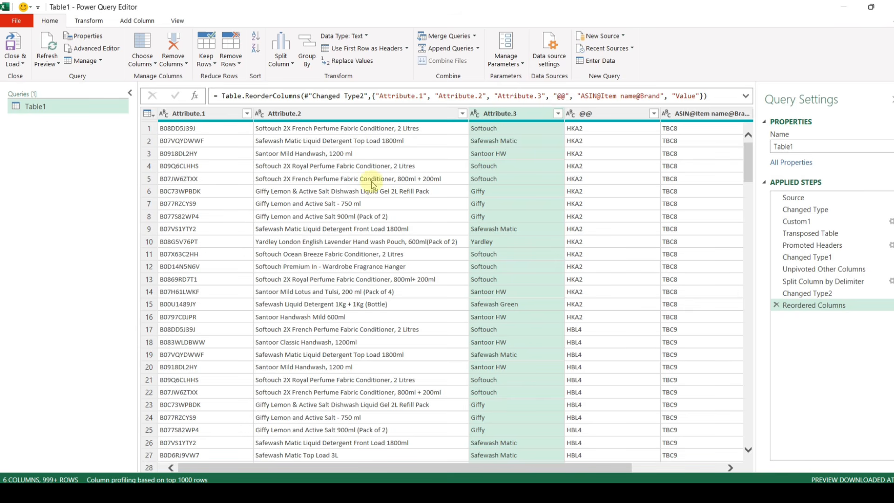
mouse_move(590, 493)
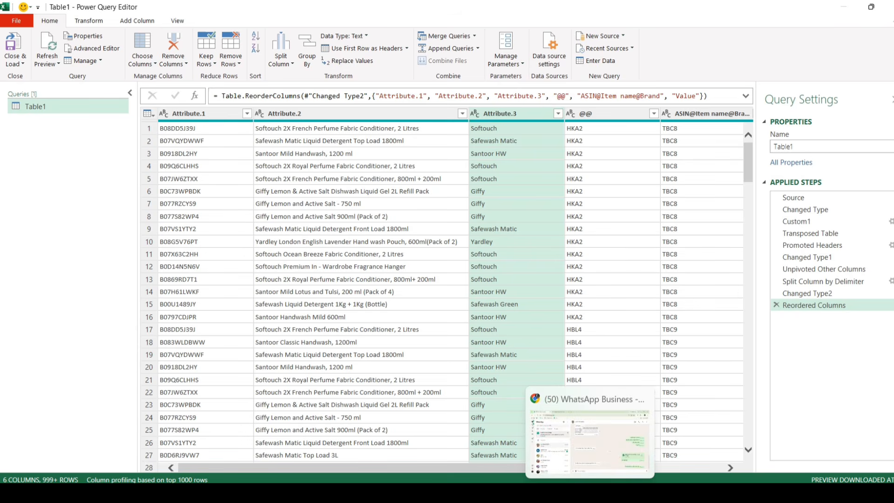
left_click(590, 438)
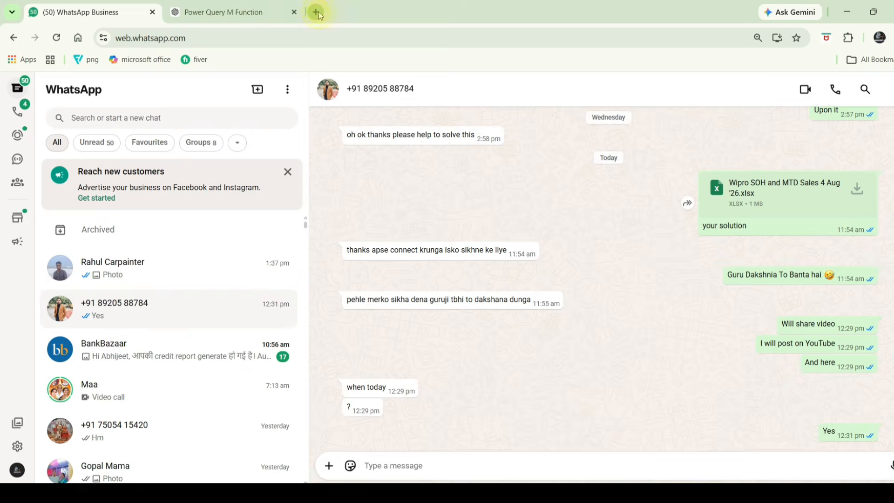
left_click(314, 12)
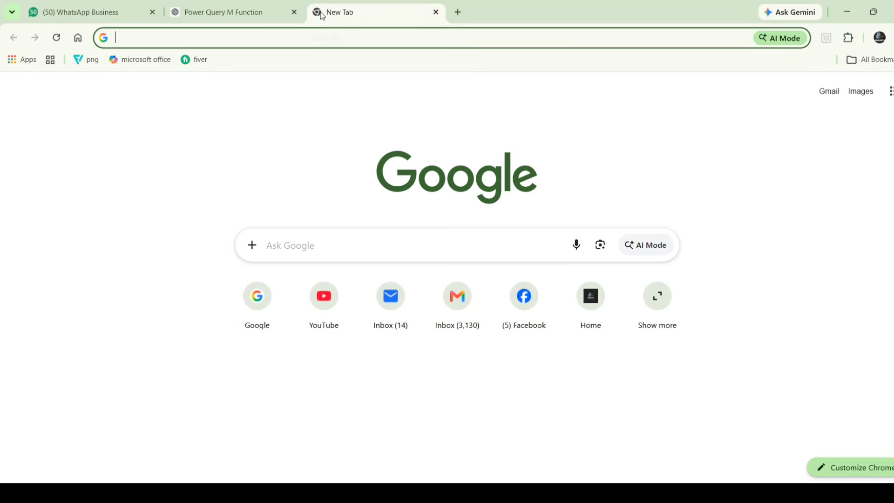
type("www.b")
key("BackSpace")
type("ab")
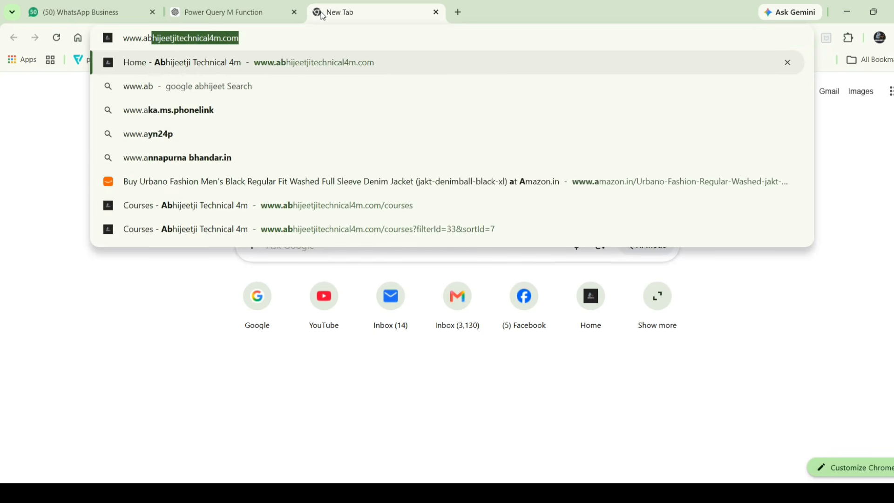
key("Return")
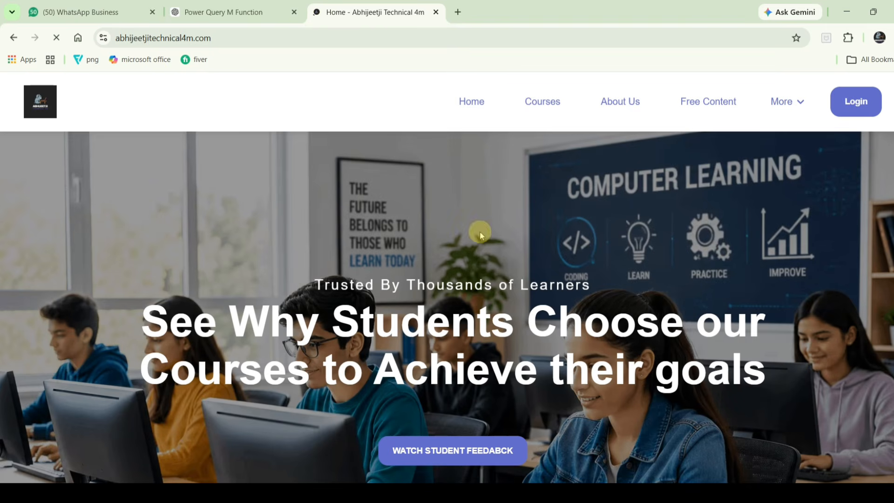
- Open the website's Courses page and browse its popular, recent and featured courses down to the All courses section
scroll(497, 319, "down", 1)
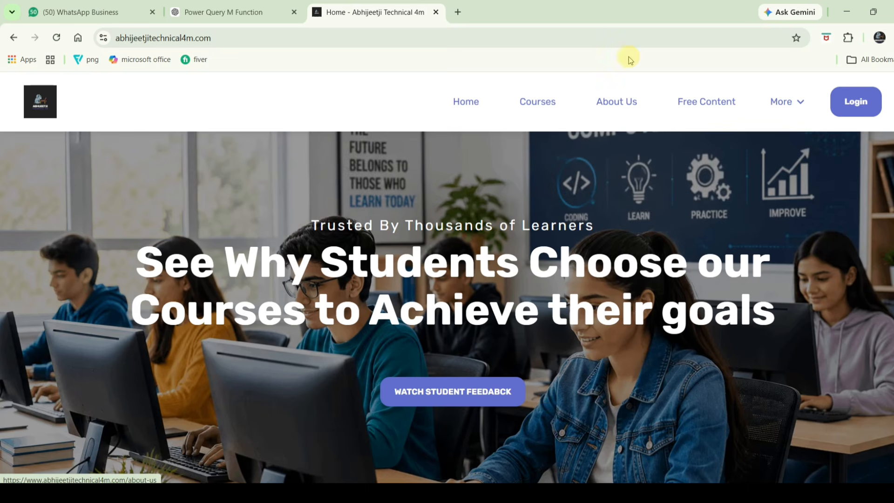
left_click(542, 104)
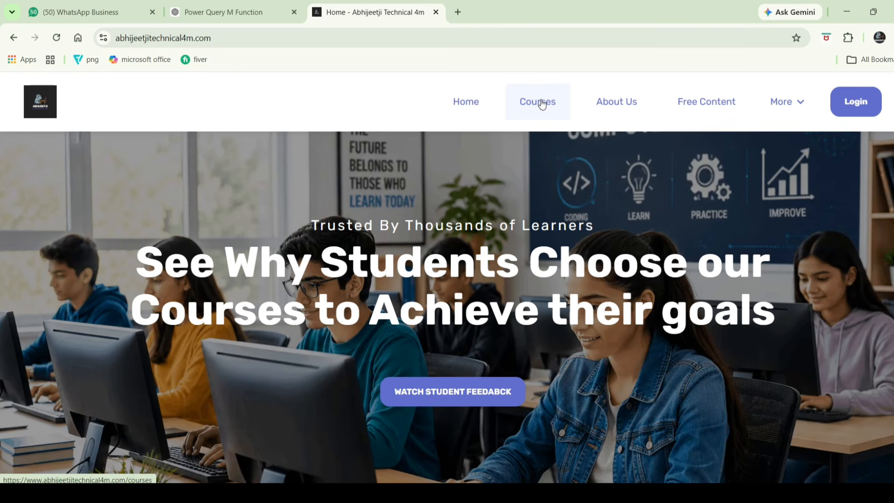
left_click(542, 103)
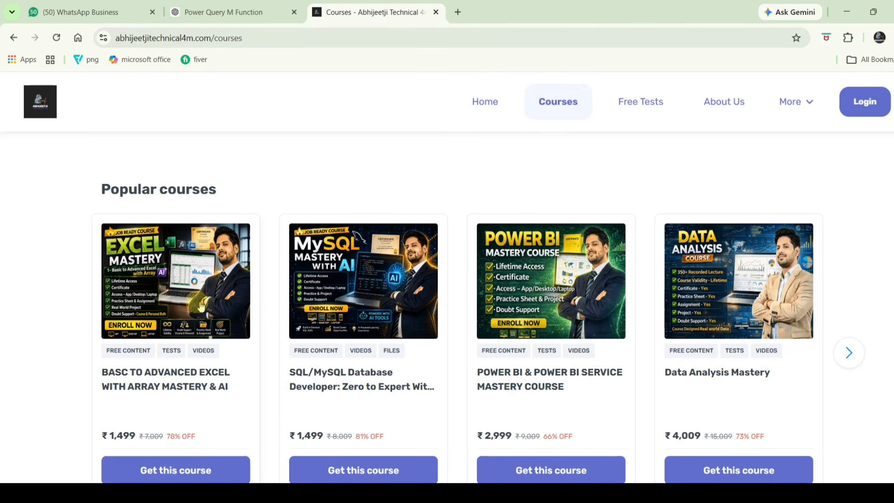
scroll(693, 266, "down", 3)
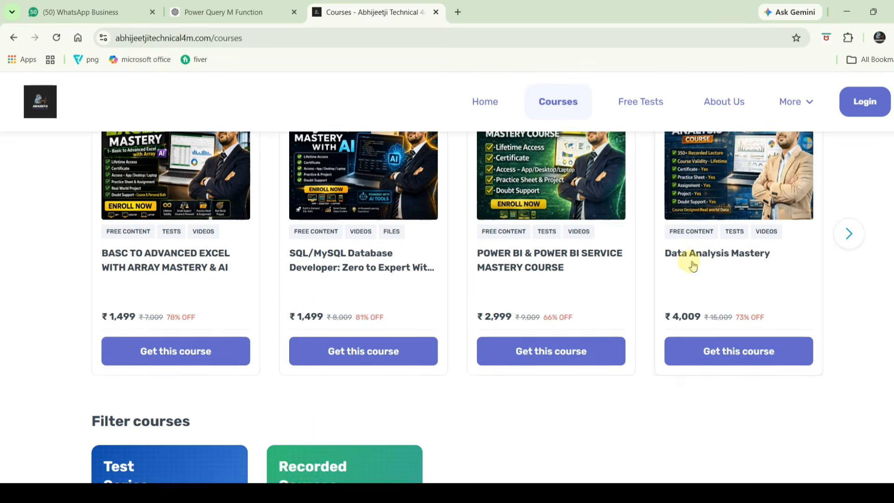
scroll(611, 306, "down", 4)
scroll(778, 274, "up", 6)
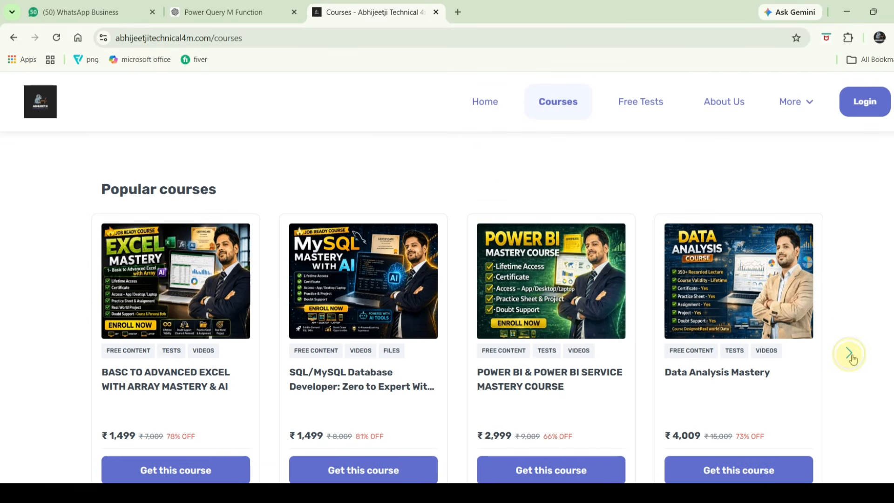
left_click(850, 354)
scroll(679, 339, "down", 12)
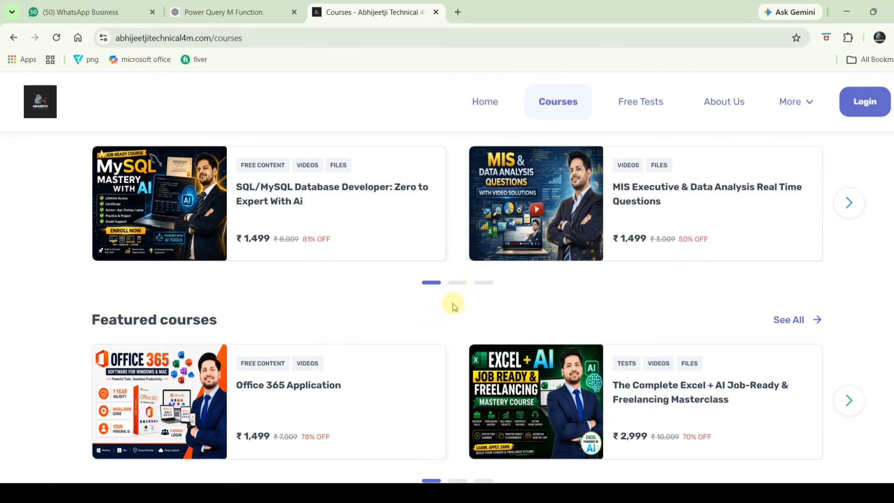
scroll(454, 307, "up", 4)
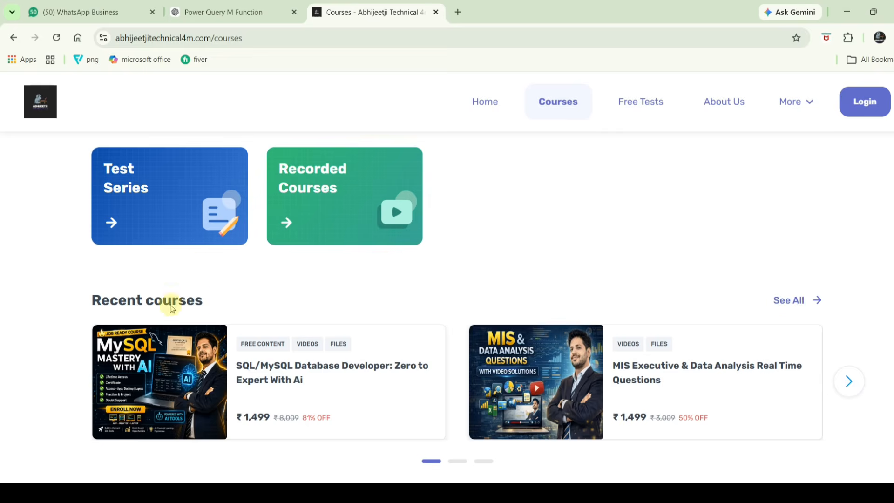
scroll(275, 303, "down", 9)
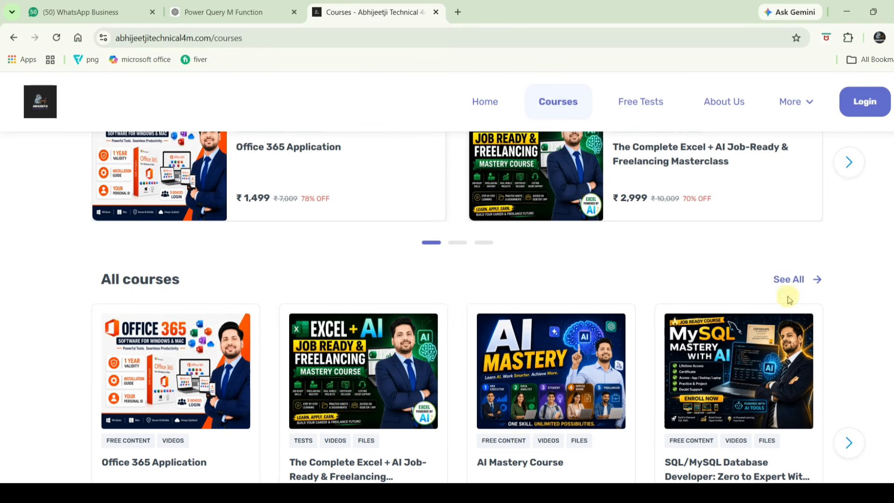
scroll(790, 300, "down", 3)
- Show the complete list of all courses and look through it to the Power Query M Code course
left_click(798, 162)
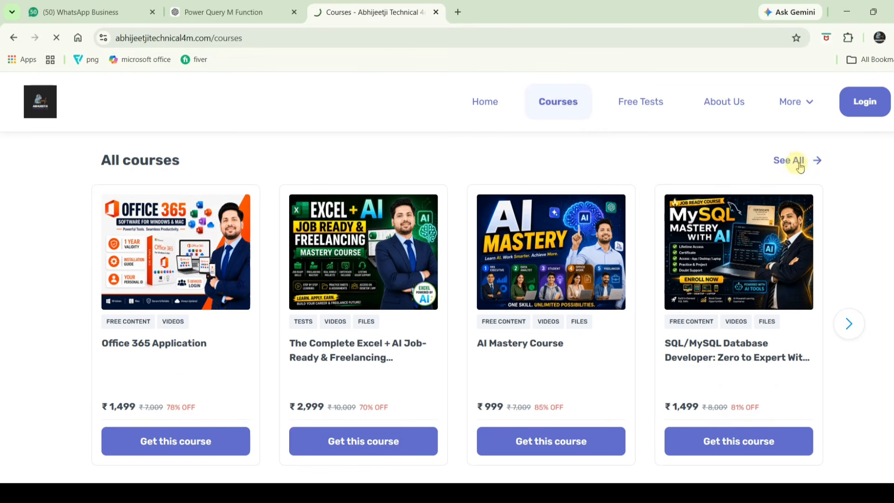
scroll(551, 321, "down", 1)
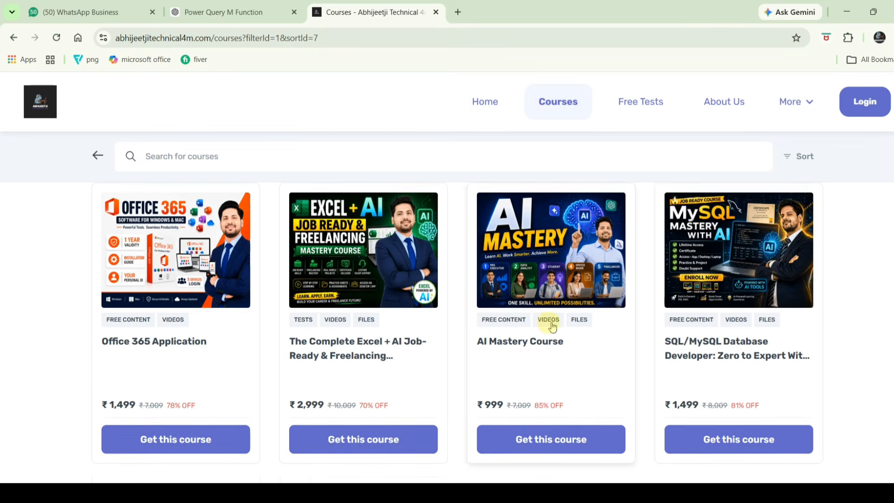
scroll(550, 323, "down", 6)
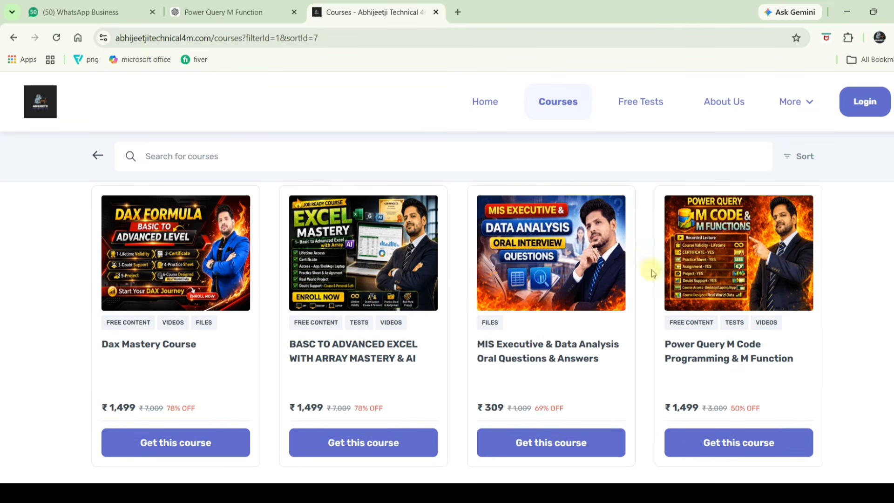
scroll(731, 275, "down", 5)
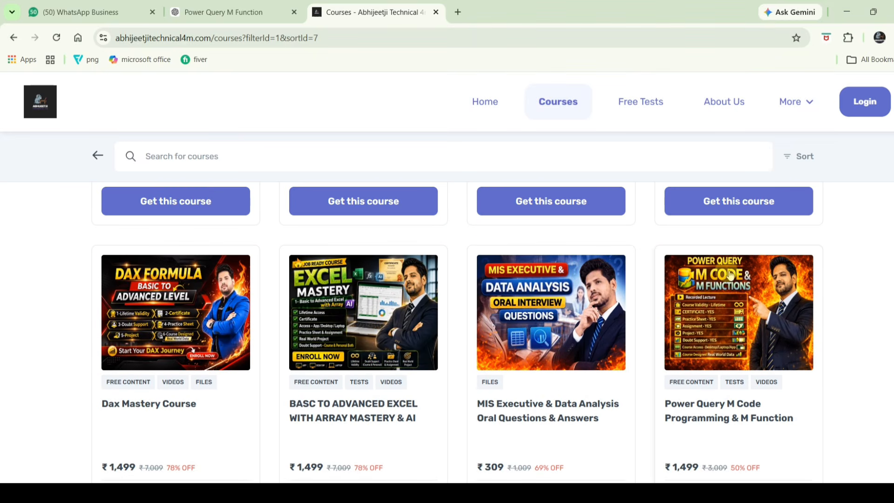